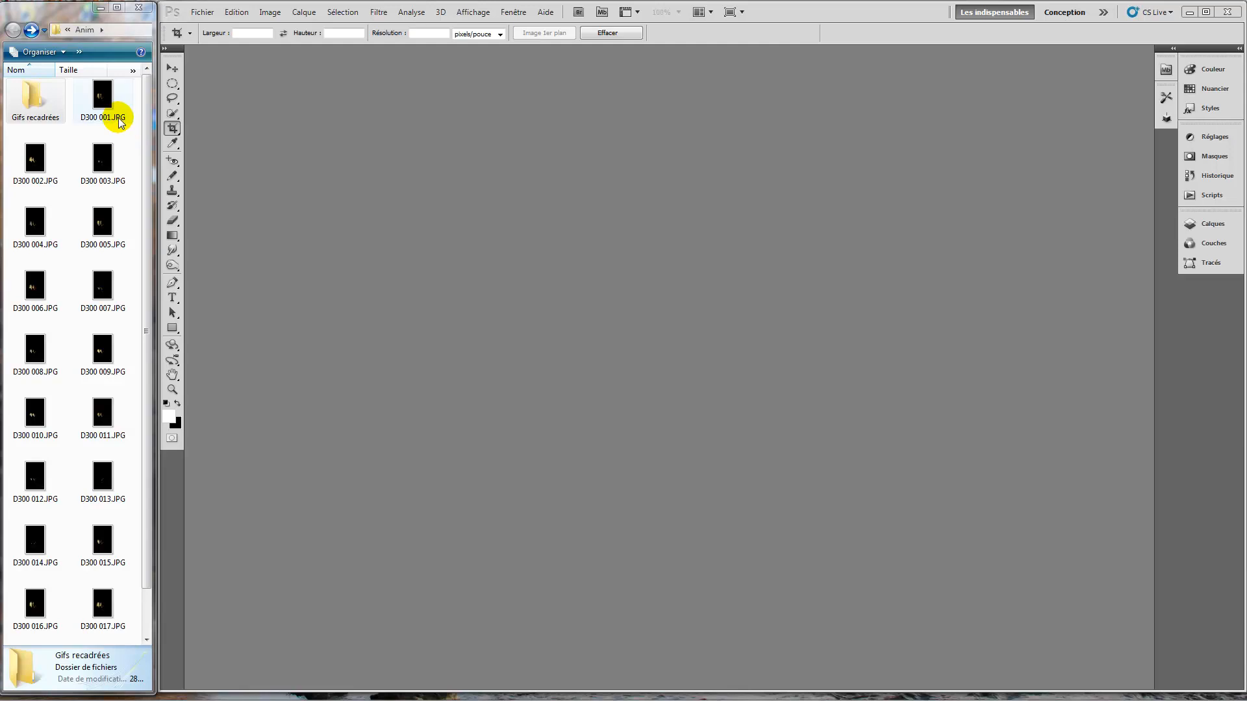
Open the photo D300 001.JPG from the Anim folder and create an action set named "recadr".
{"action": "left_click_drag", "start_coordinate": [103, 94], "coordinate": [263, 170]}
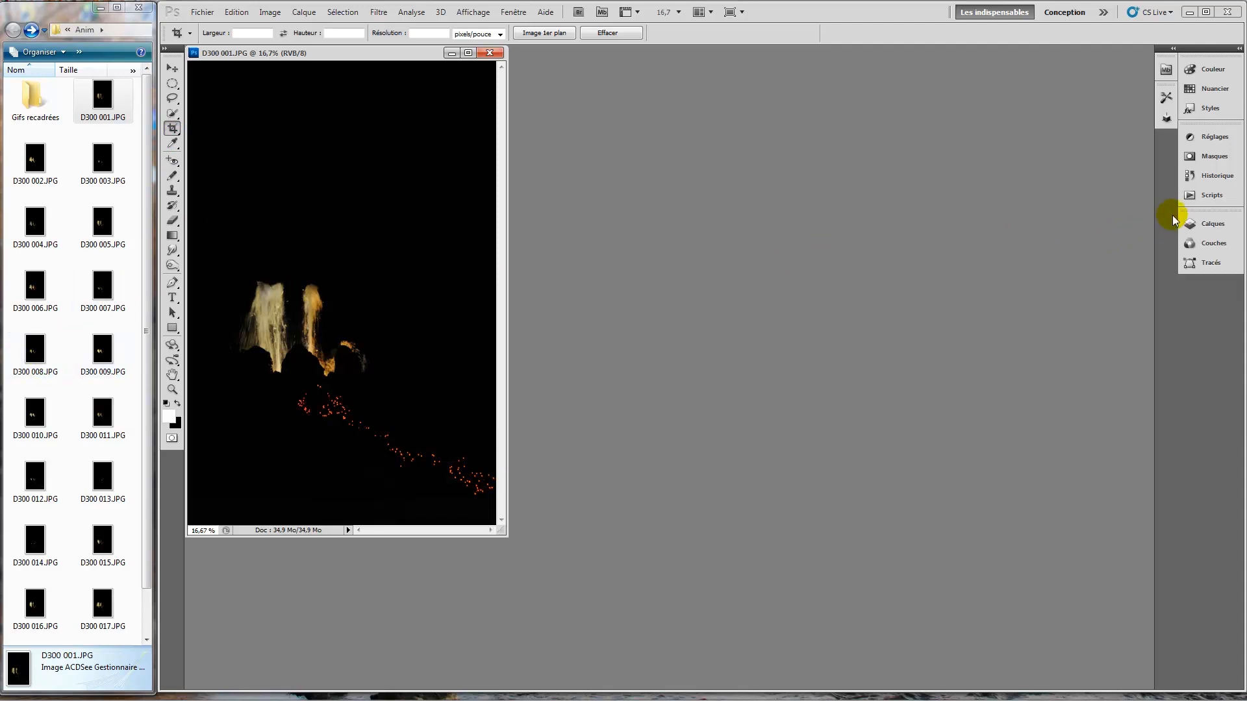
{"action": "left_click", "coordinate": [1192, 198]}
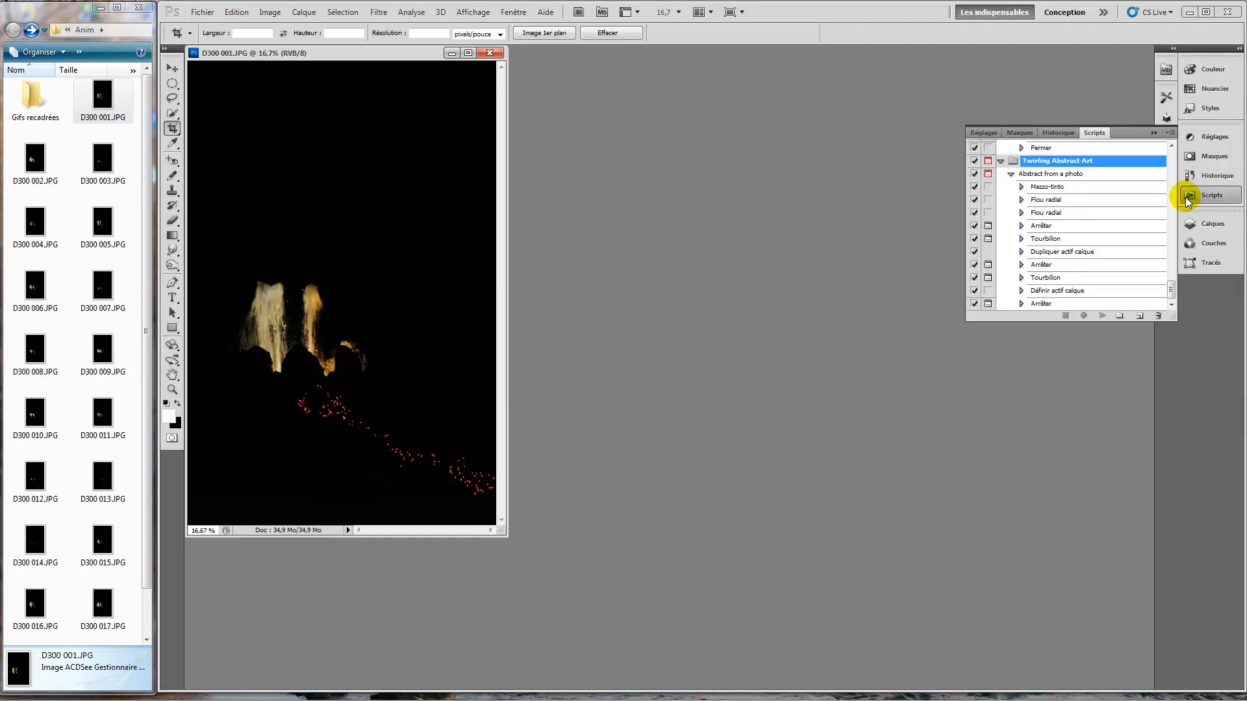
{"action": "left_click_drag", "start_coordinate": [1169, 291], "coordinate": [1169, 148]}
{"action": "left_click", "coordinate": [1060, 148]}
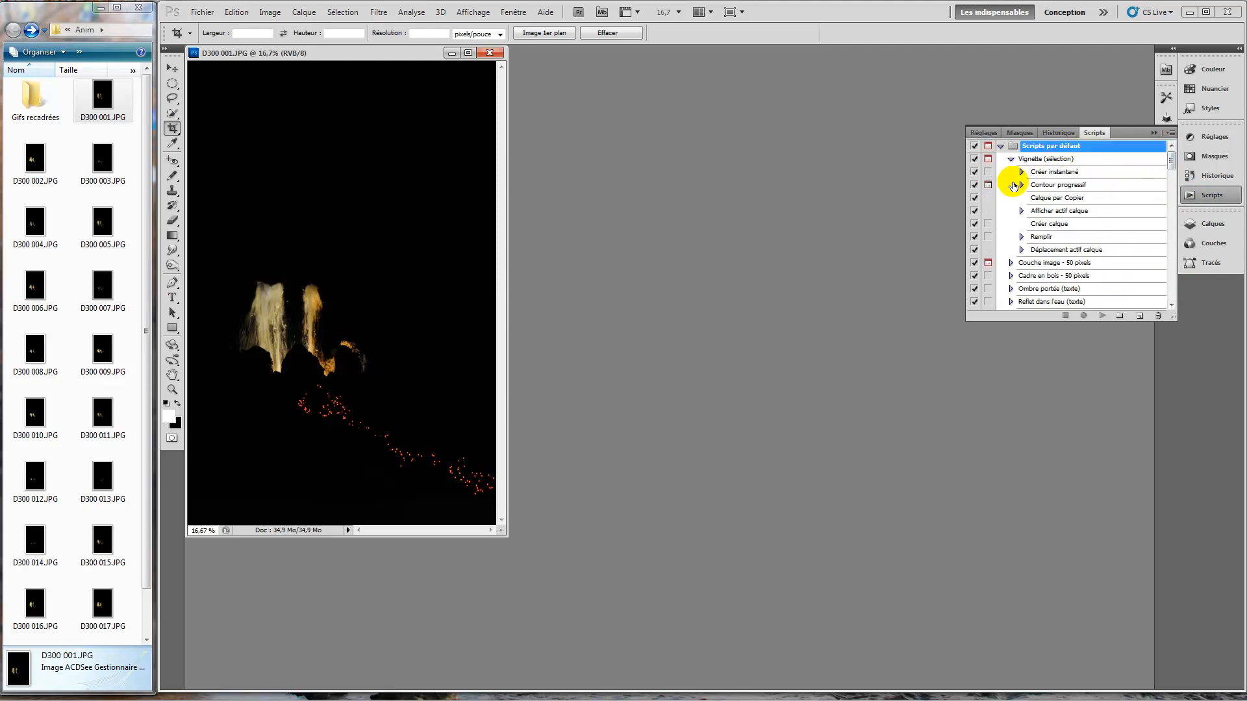
{"action": "left_click", "coordinate": [1120, 317]}
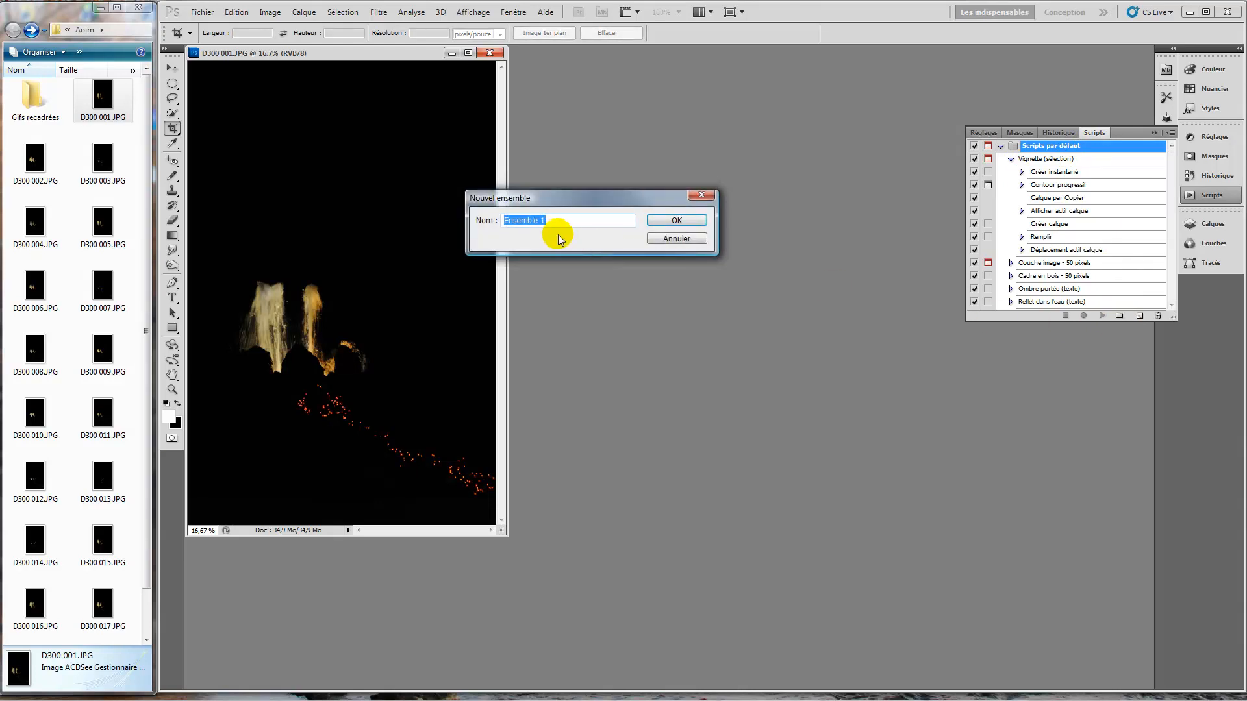
{"action": "type", "text": "recadr"}
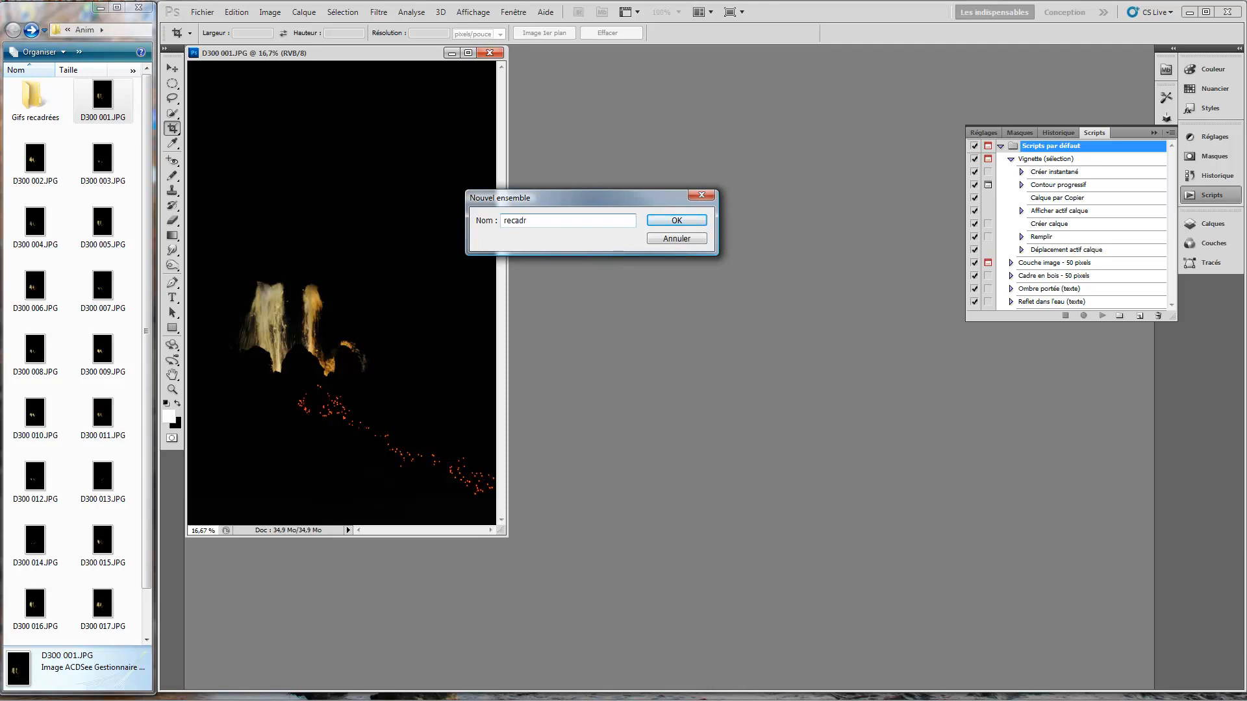
{"action": "left_click", "coordinate": [669, 221]}
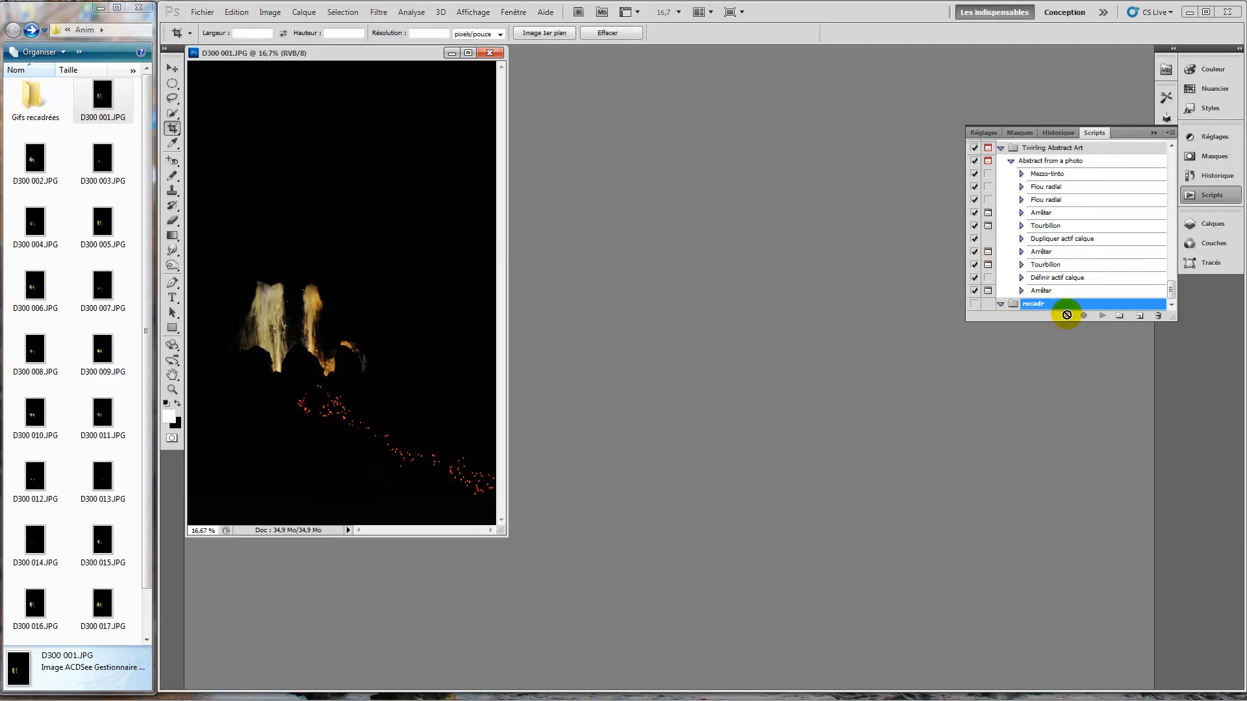
Create an action named "recadr" in the recadr set and start recording it.
{"action": "left_click", "coordinate": [1141, 318]}
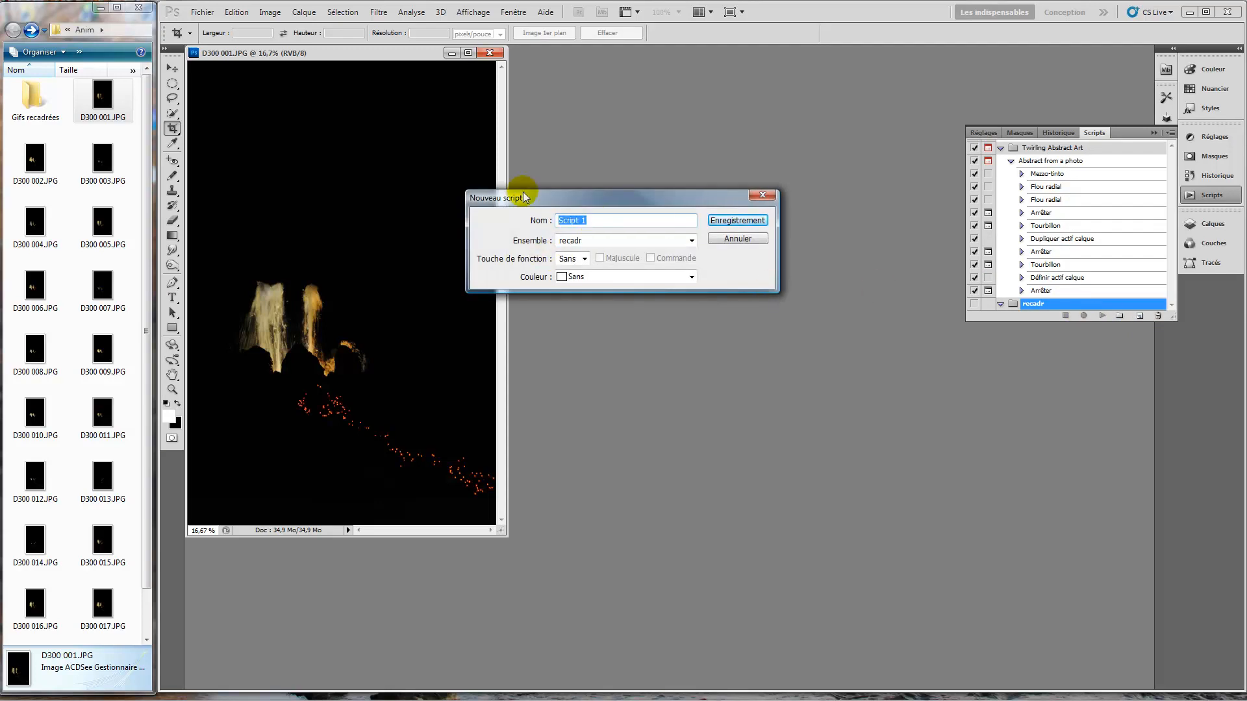
{"action": "type", "text": "recadr"}
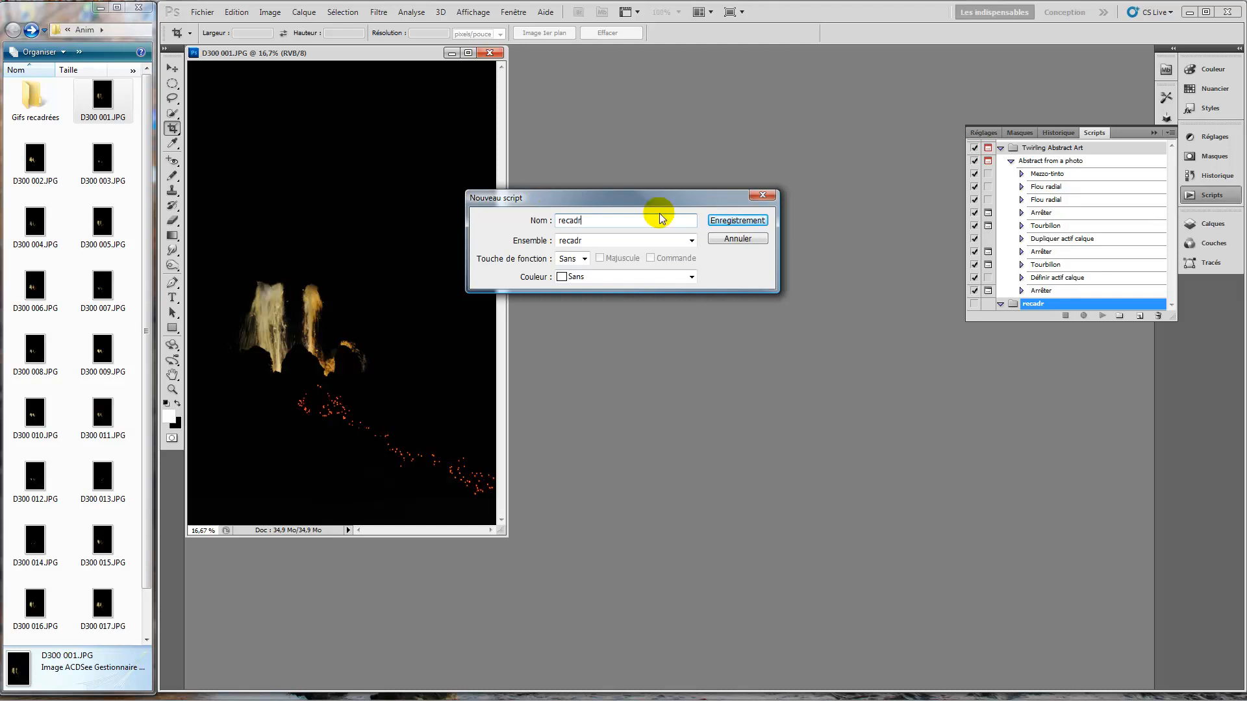
{"action": "left_click", "coordinate": [737, 219]}
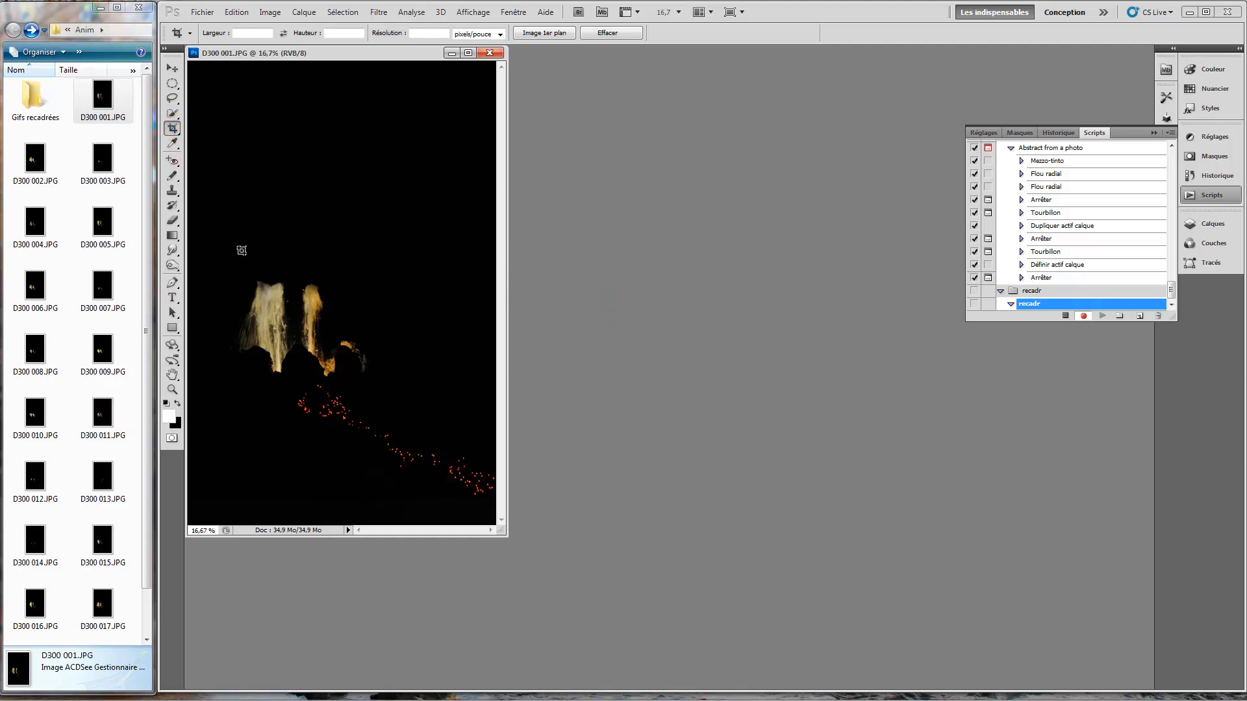
Crop away the photo's empty black upper and left areas, and fit the image within 800 × 800 pixels.
{"action": "left_click_drag", "start_coordinate": [227, 225], "coordinate": [536, 550]}
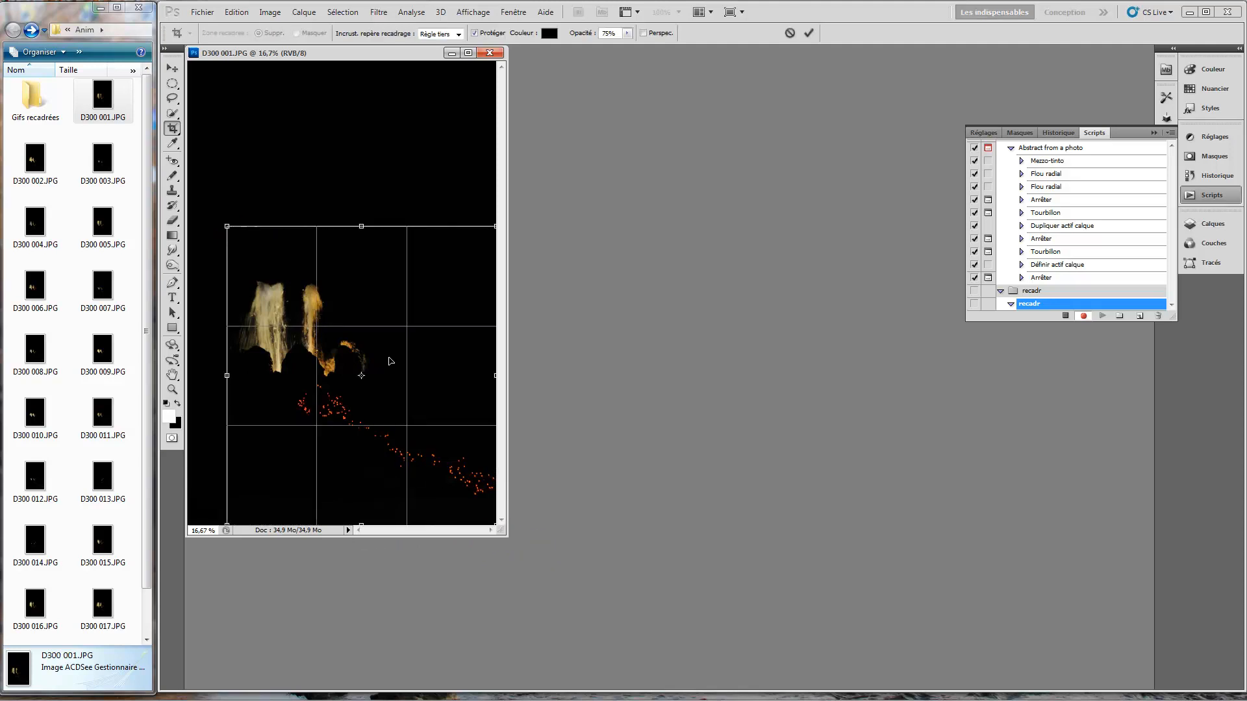
{"action": "key", "text": "Return"}
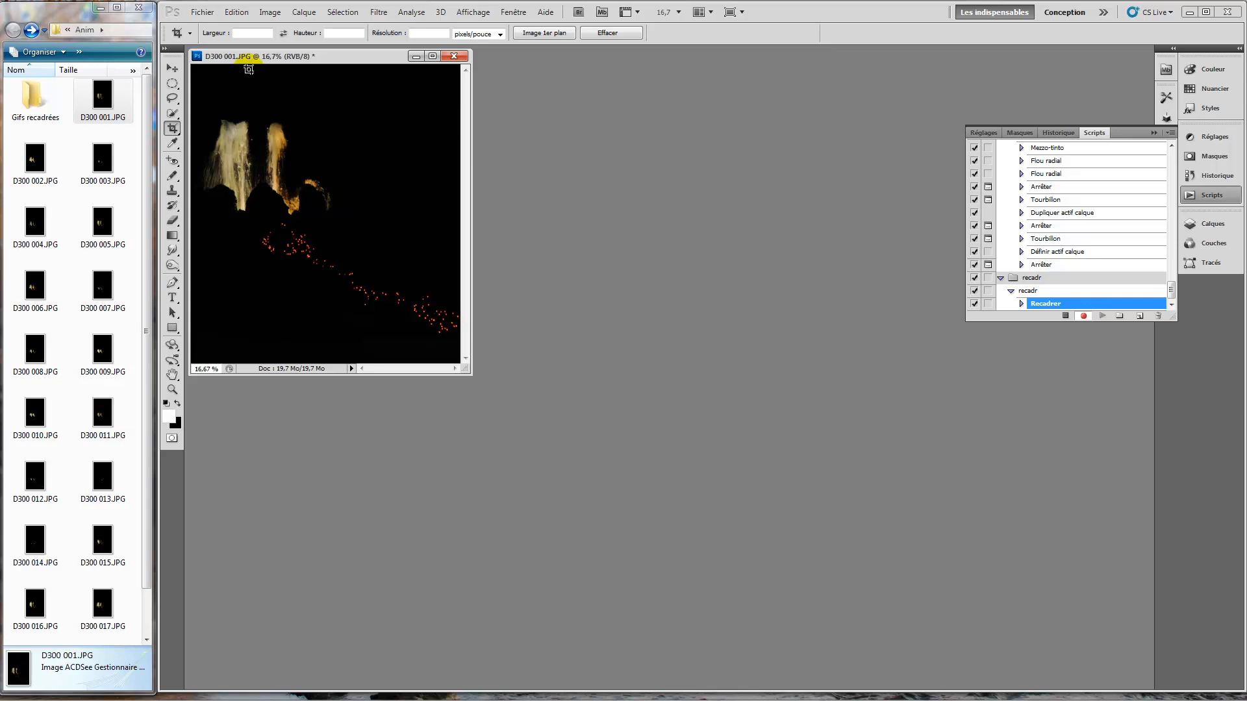
{"action": "left_click", "coordinate": [203, 13]}
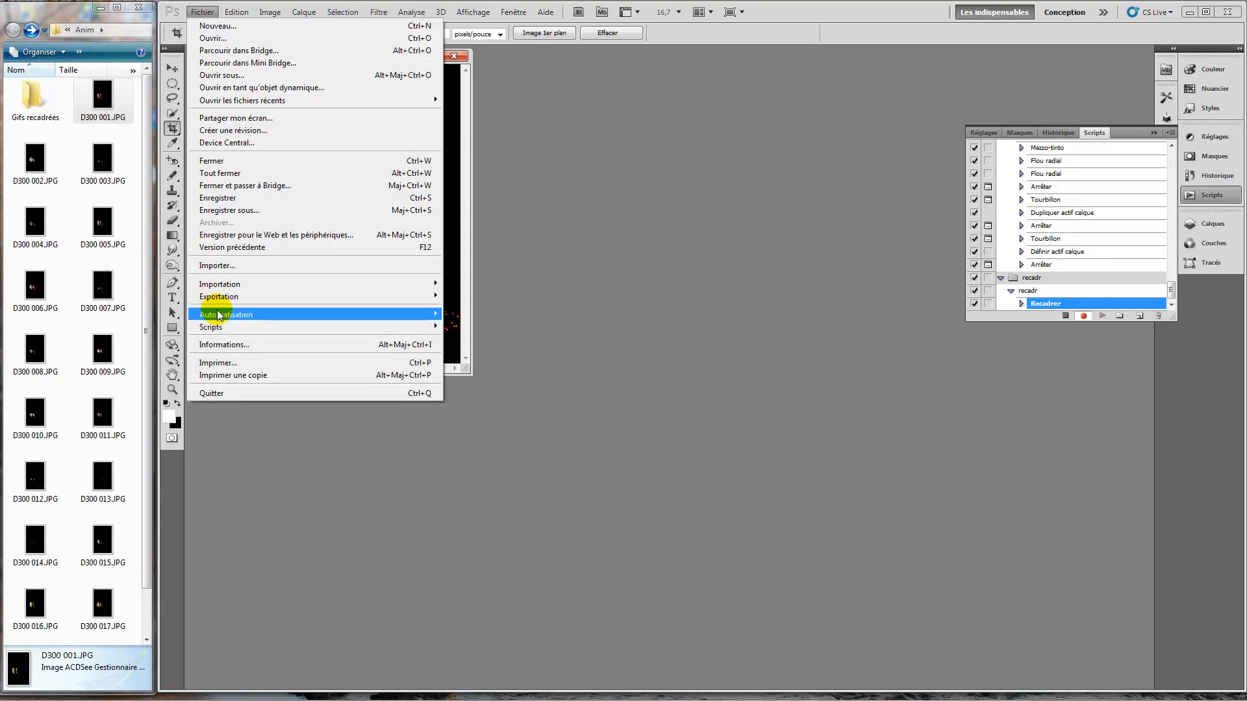
{"action": "mouse_move", "coordinate": [218, 316]}
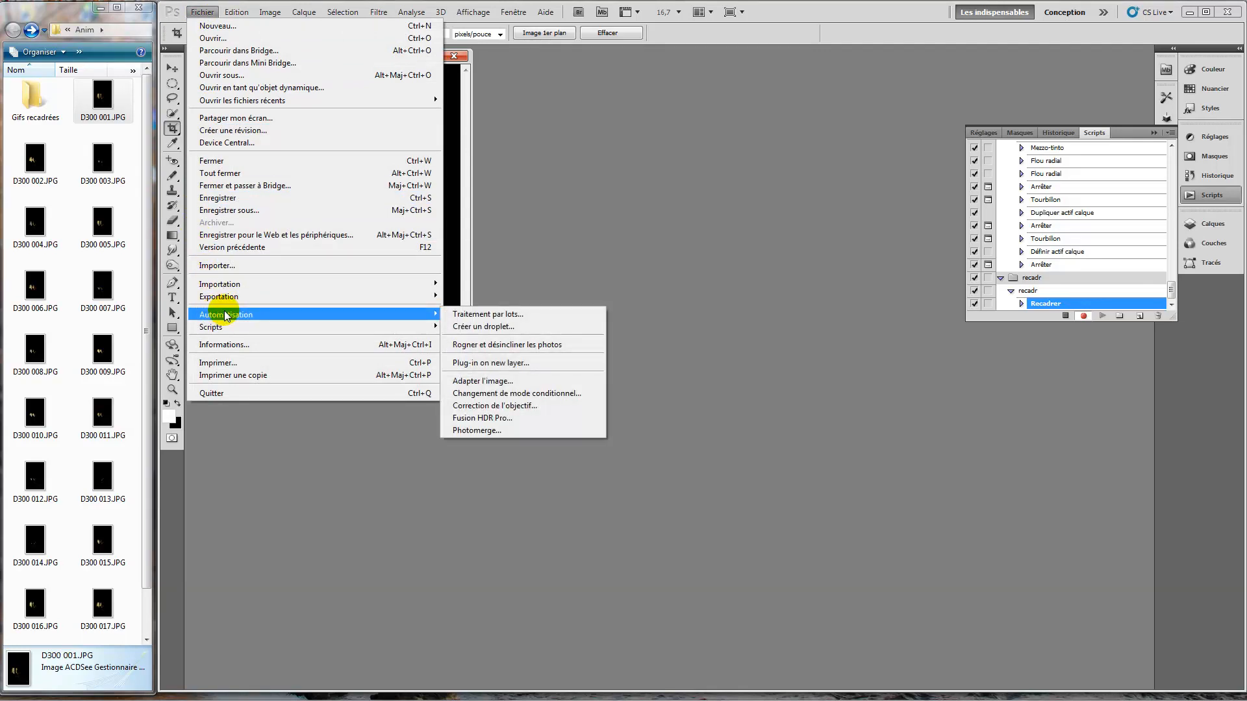
{"action": "left_click", "coordinate": [465, 381]}
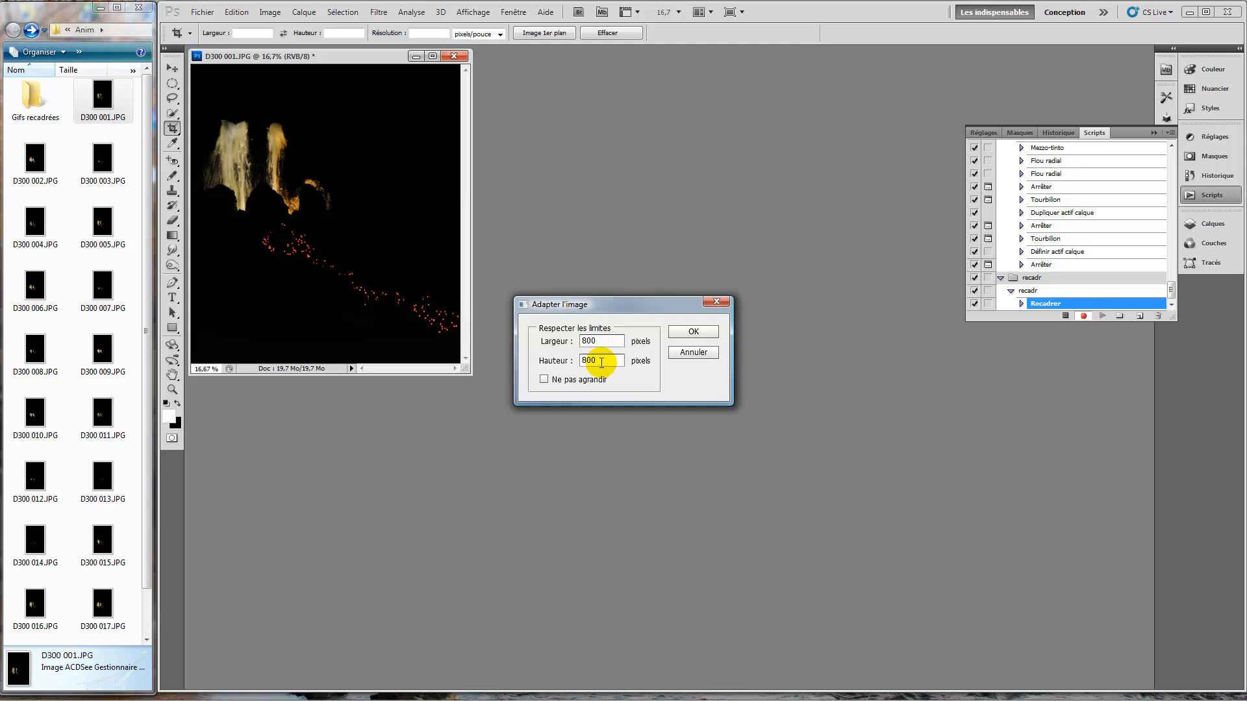
{"action": "left_click", "coordinate": [692, 332]}
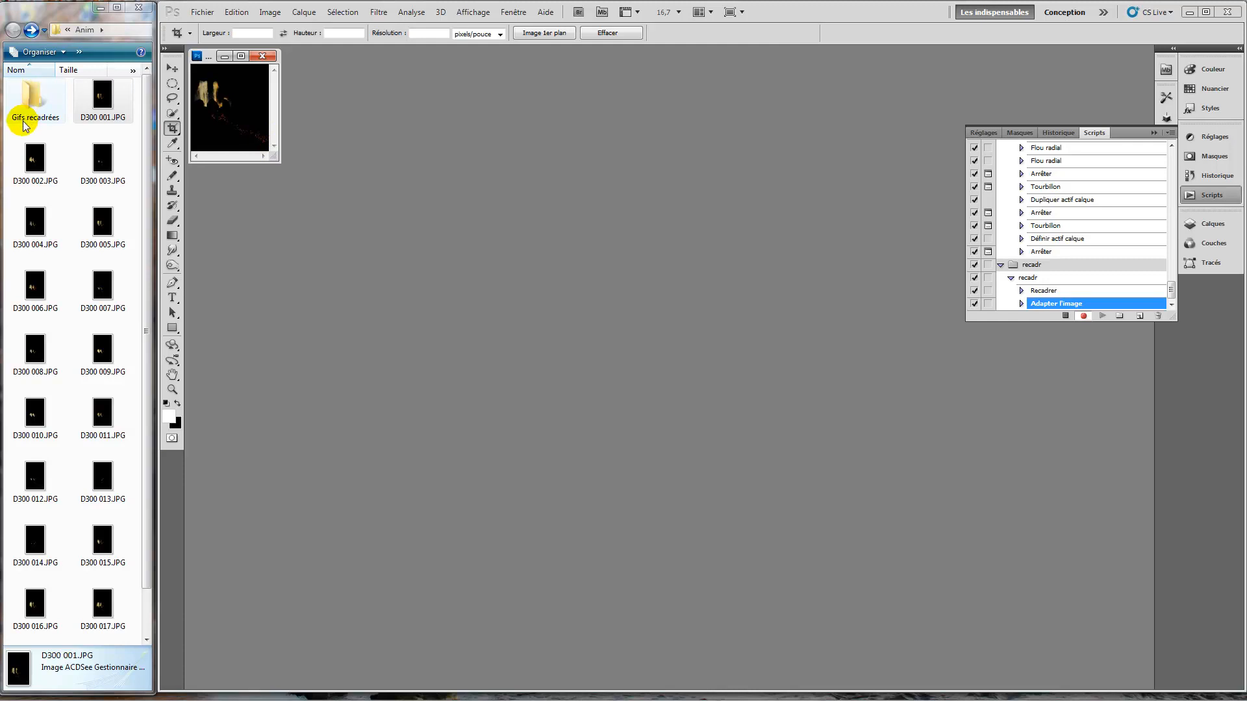
Save the image as D300 001.gif in CompuServe GIF format in the Gifs recadrées folder, with a Local (Selective) palette of 256 colours.
{"action": "left_click", "coordinate": [204, 13]}
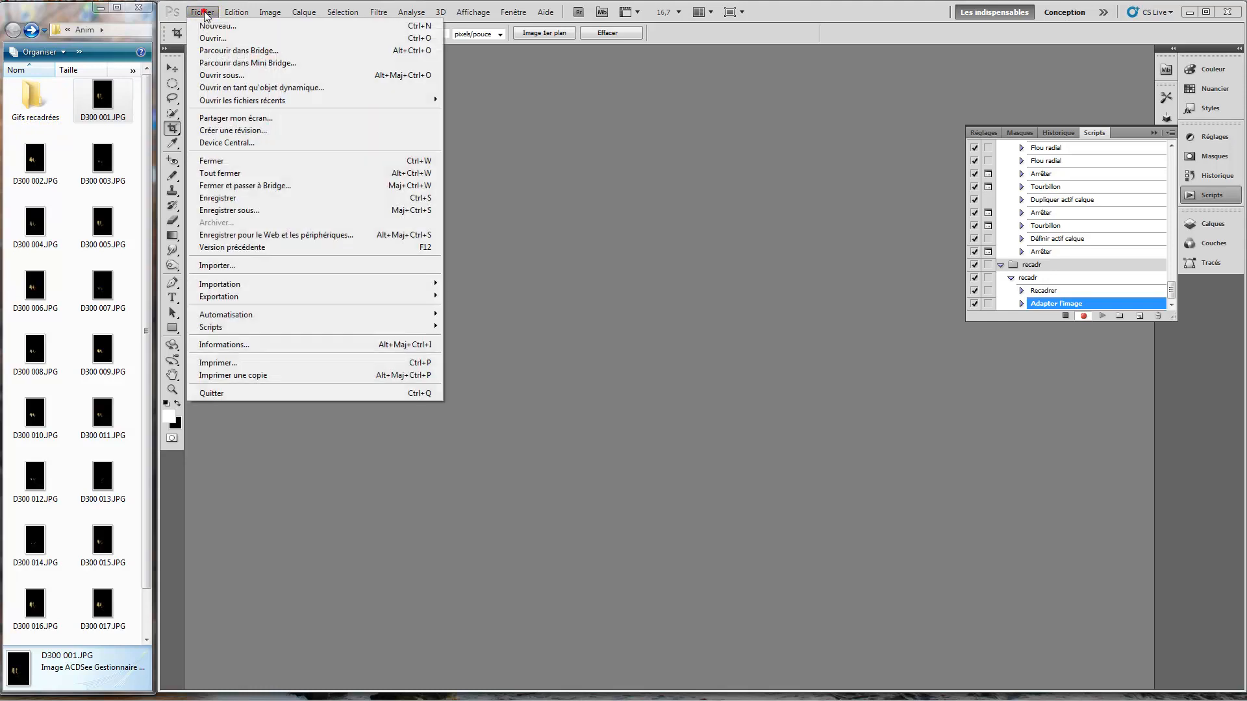
{"action": "left_click", "coordinate": [209, 210]}
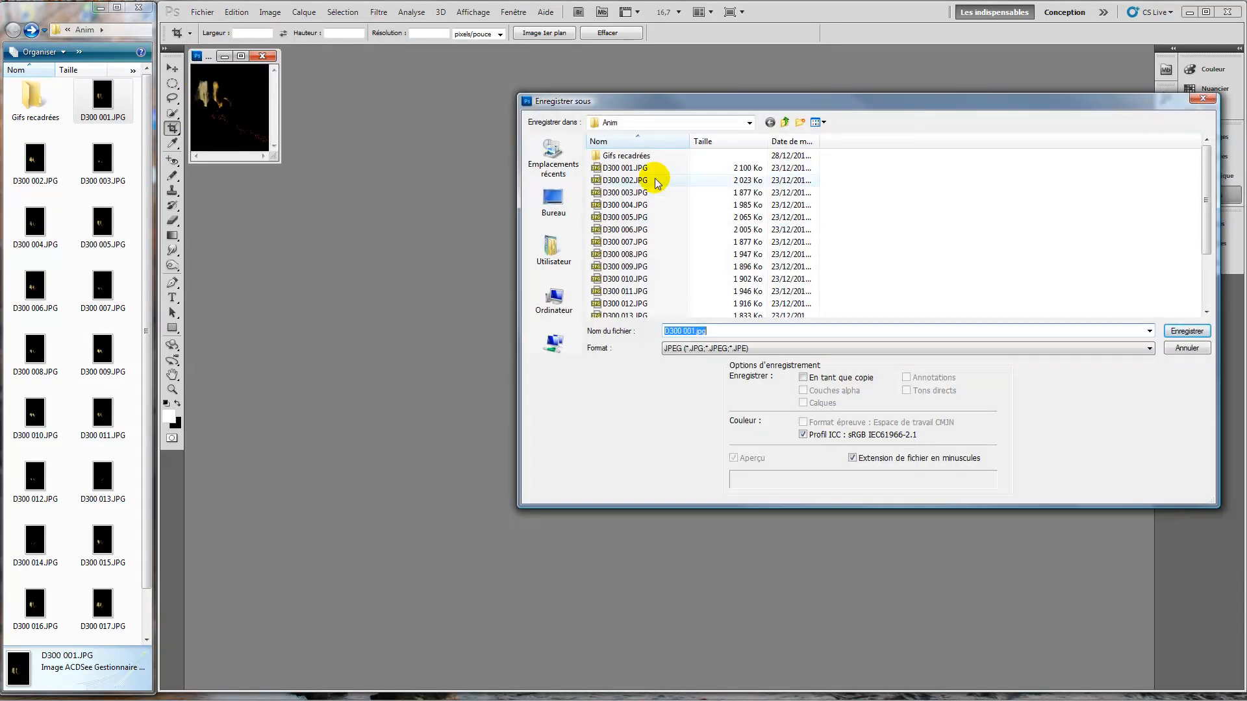
{"action": "double_click", "coordinate": [620, 156]}
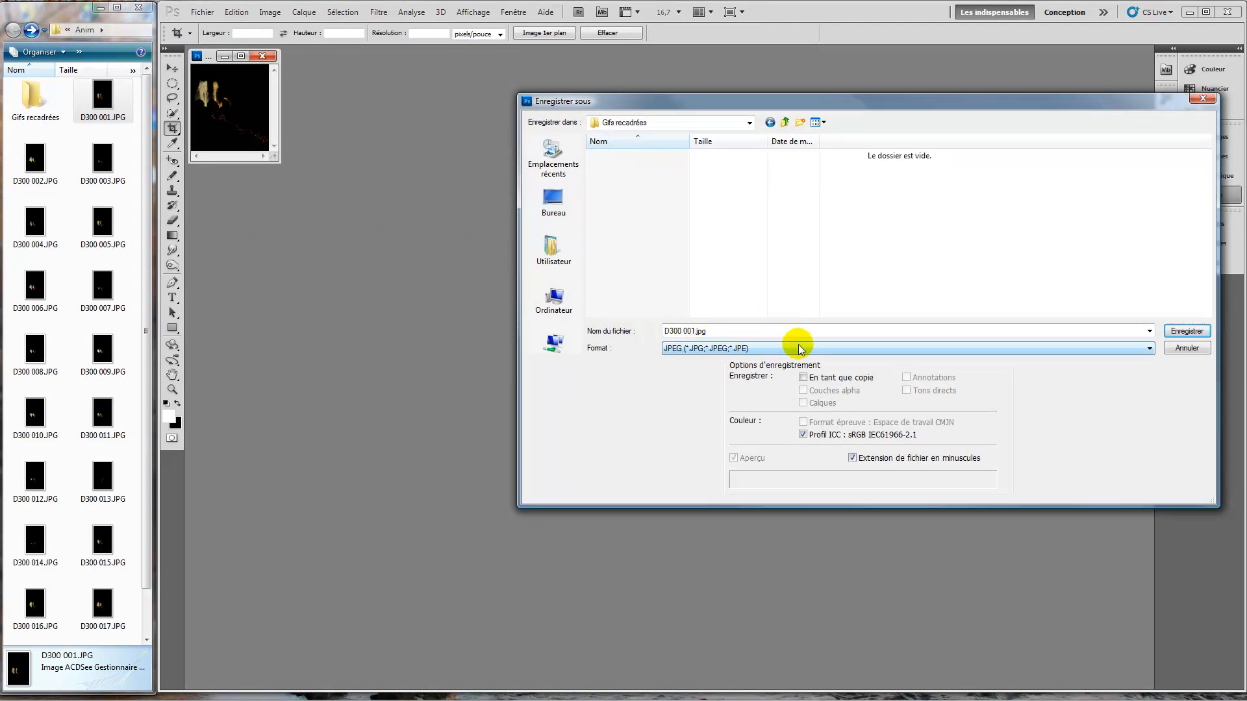
{"action": "left_click", "coordinate": [1147, 349]}
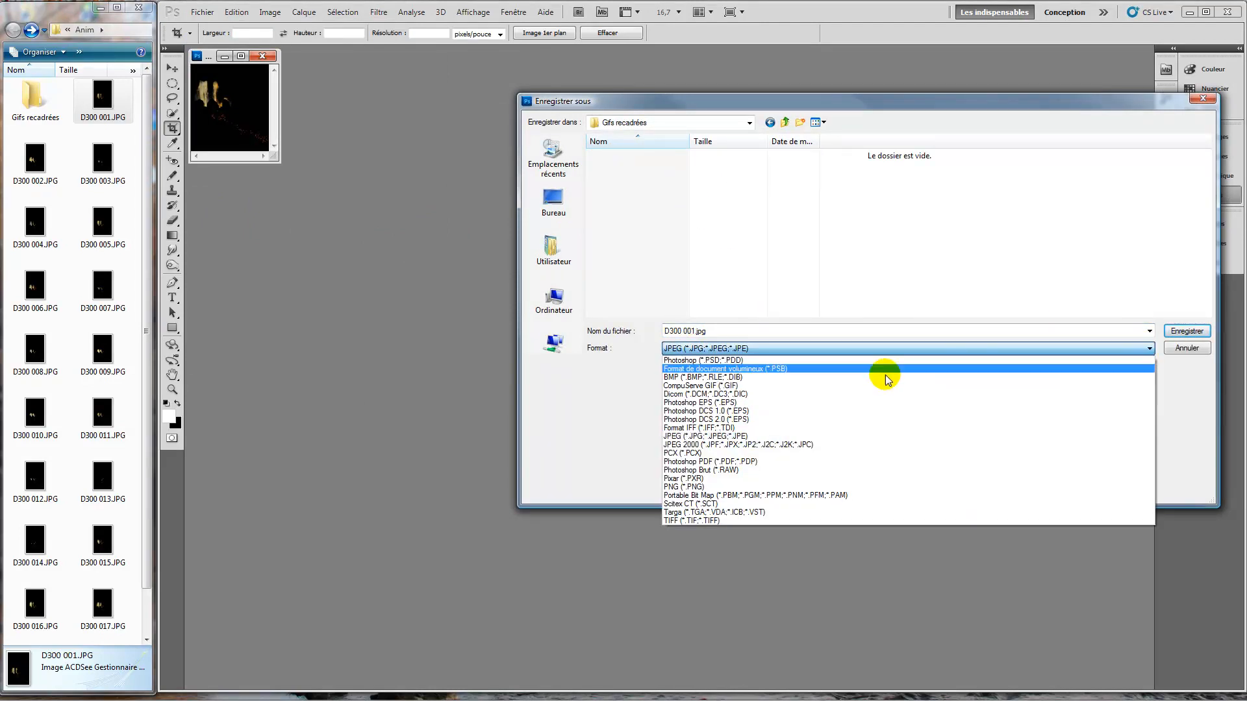
{"action": "left_click", "coordinate": [709, 386]}
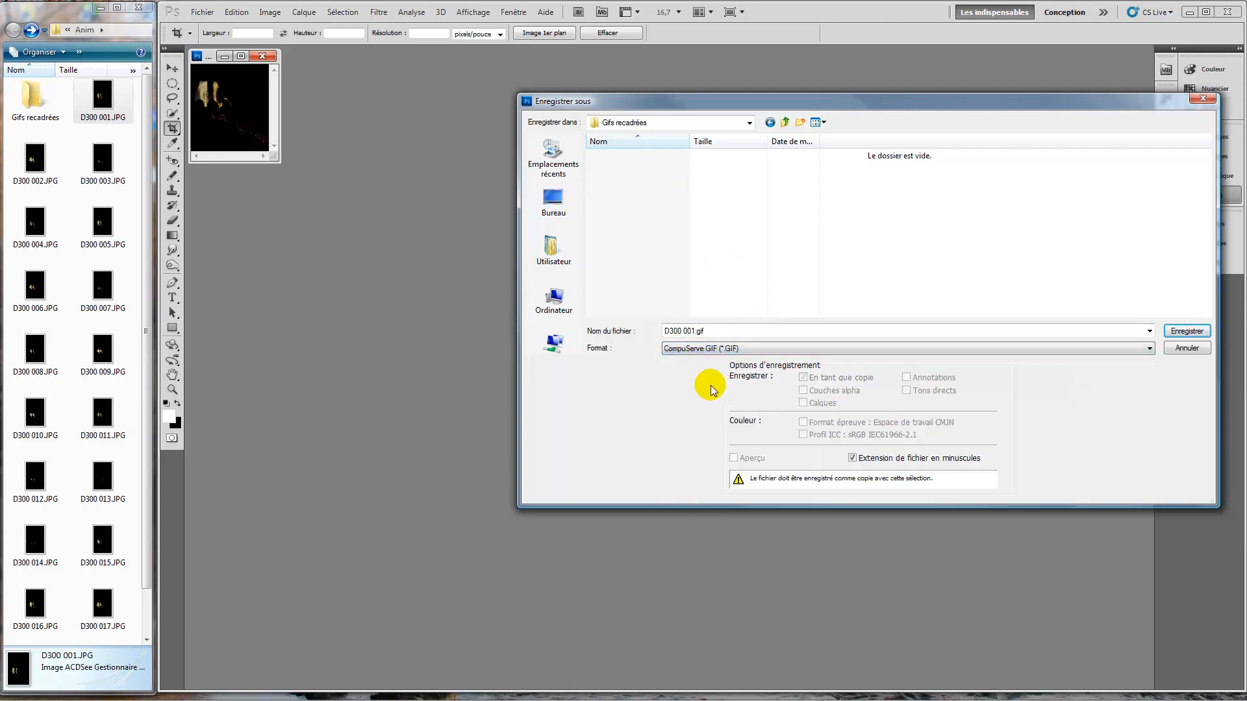
{"action": "left_click", "coordinate": [1188, 332]}
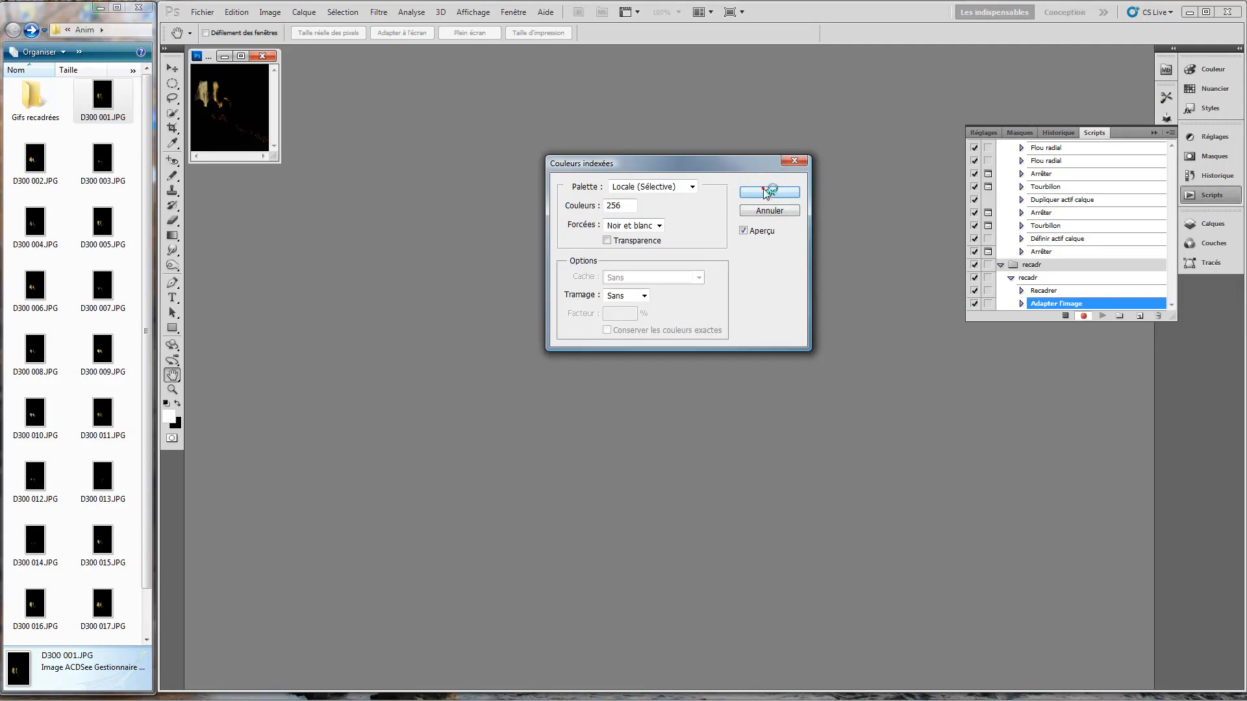
{"action": "left_click", "coordinate": [769, 192]}
{"action": "left_click", "coordinate": [628, 224]}
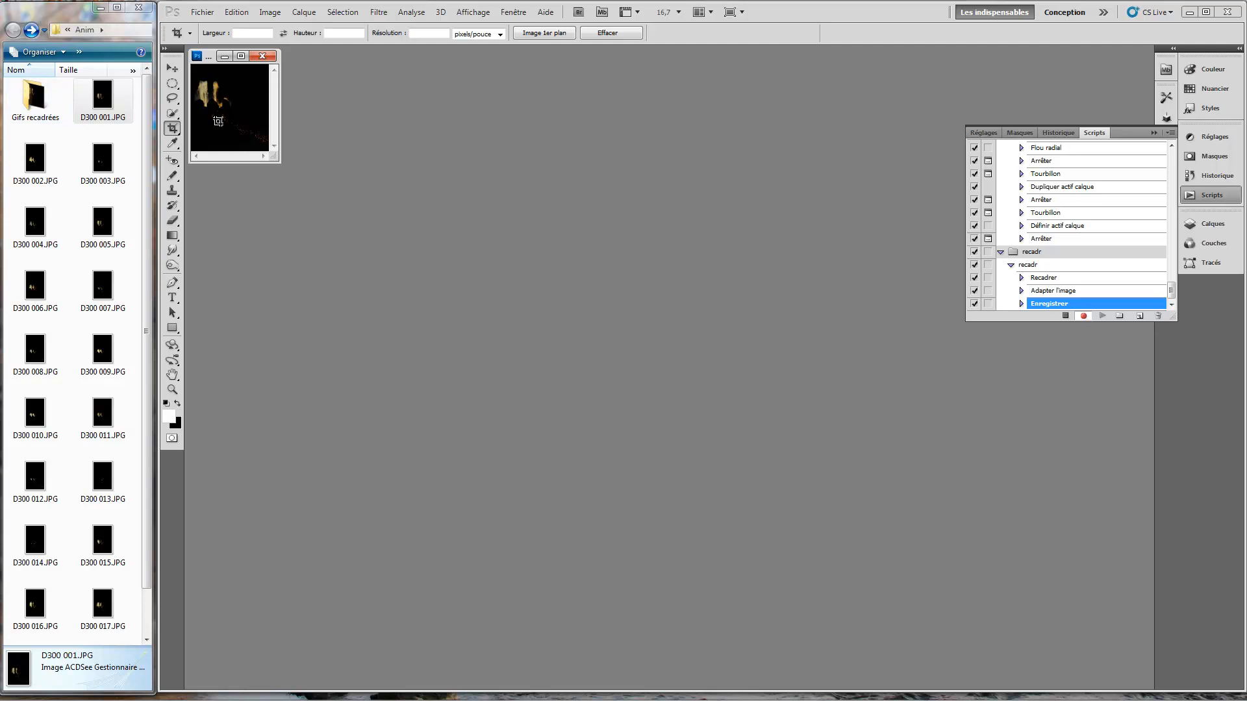
Close the photo without saving its changes and stop recording the action.
{"action": "left_click", "coordinate": [204, 13]}
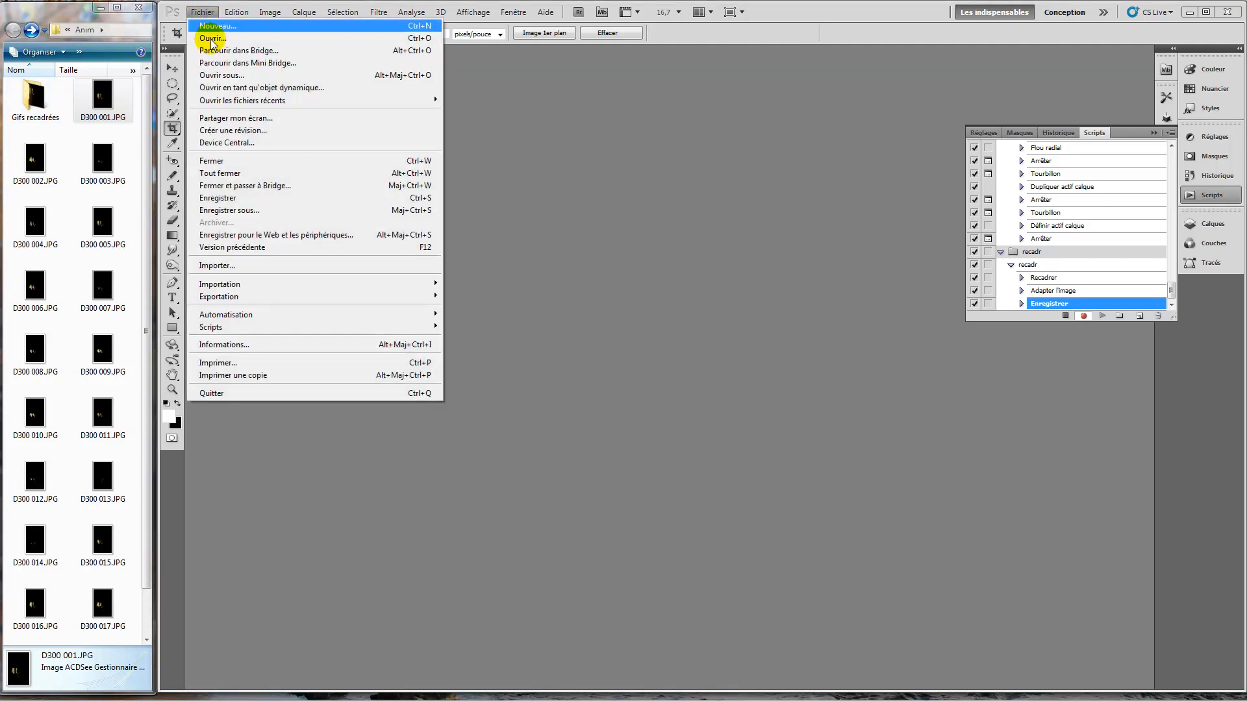
{"action": "left_click", "coordinate": [213, 162]}
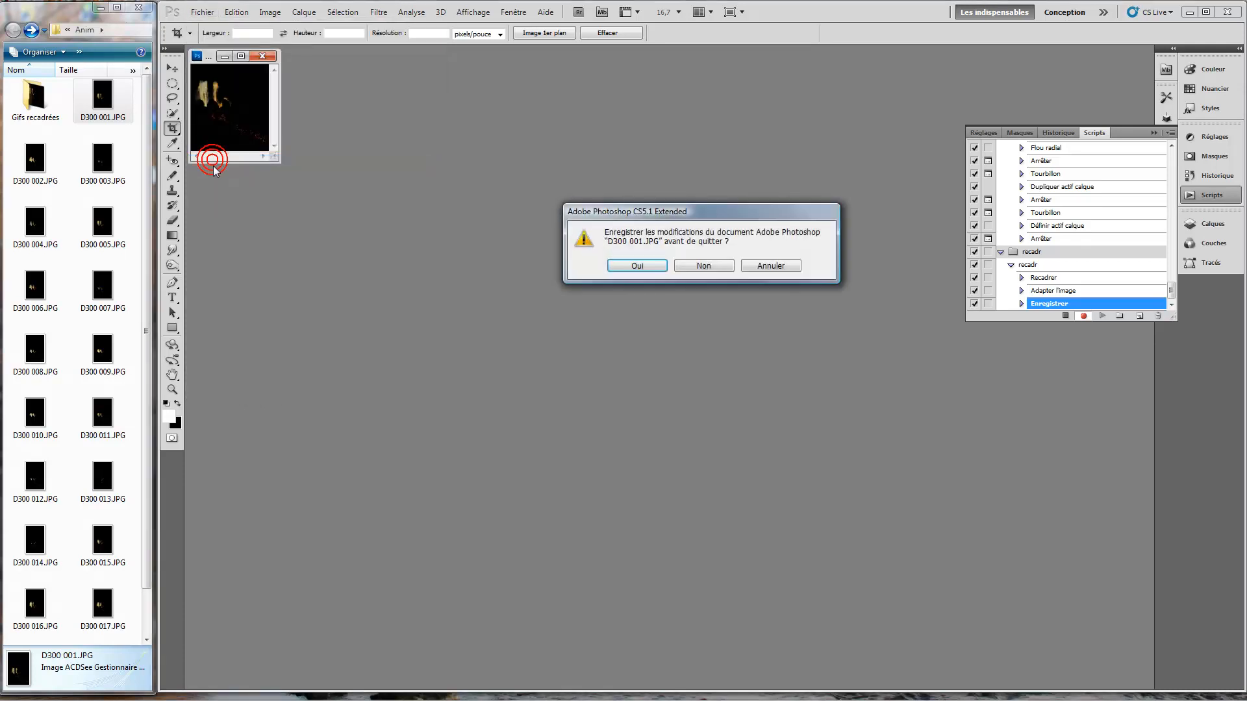
{"action": "left_click", "coordinate": [693, 269]}
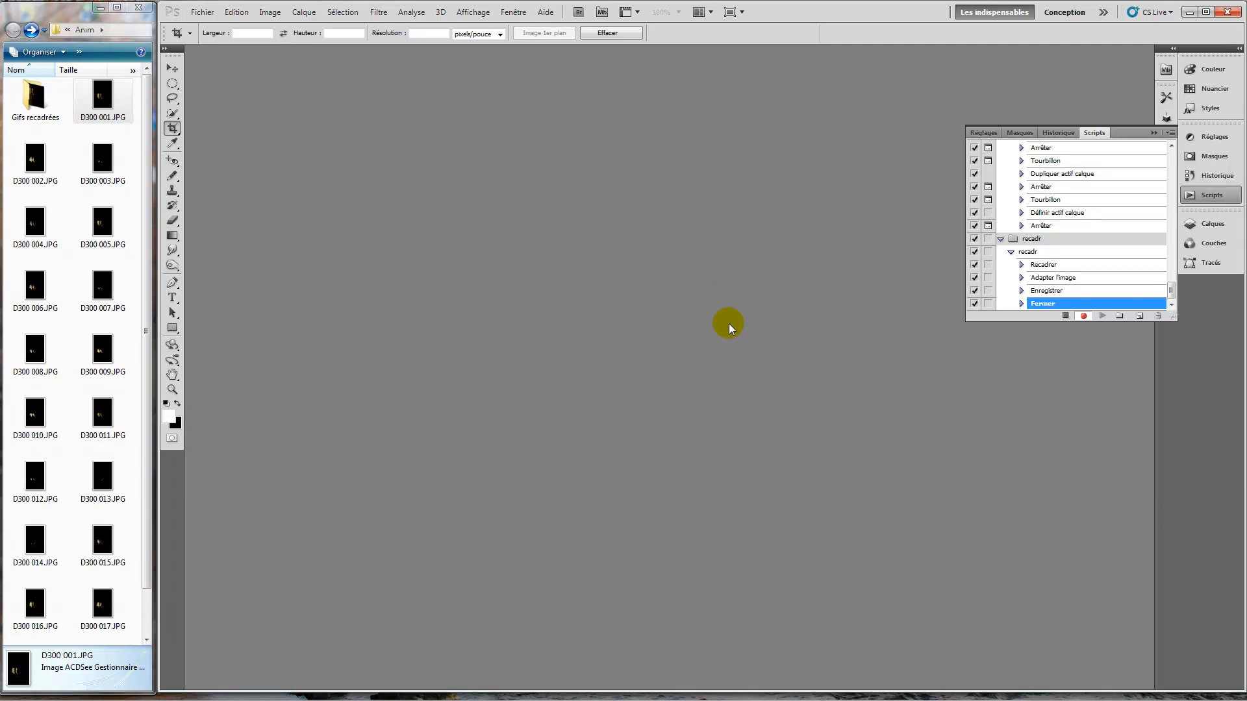
{"action": "left_click", "coordinate": [1065, 317]}
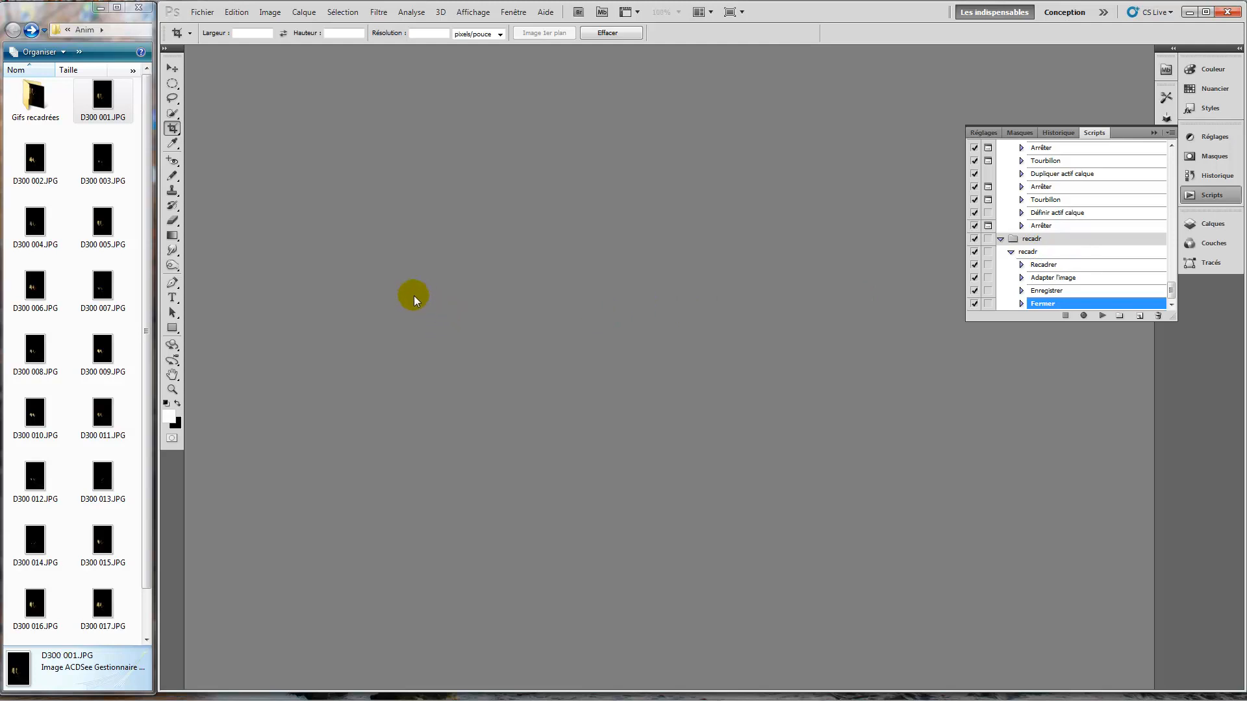
Delete the test file D300 001.gif from the Gifs recadrées folder.
{"action": "double_click", "coordinate": [32, 98]}
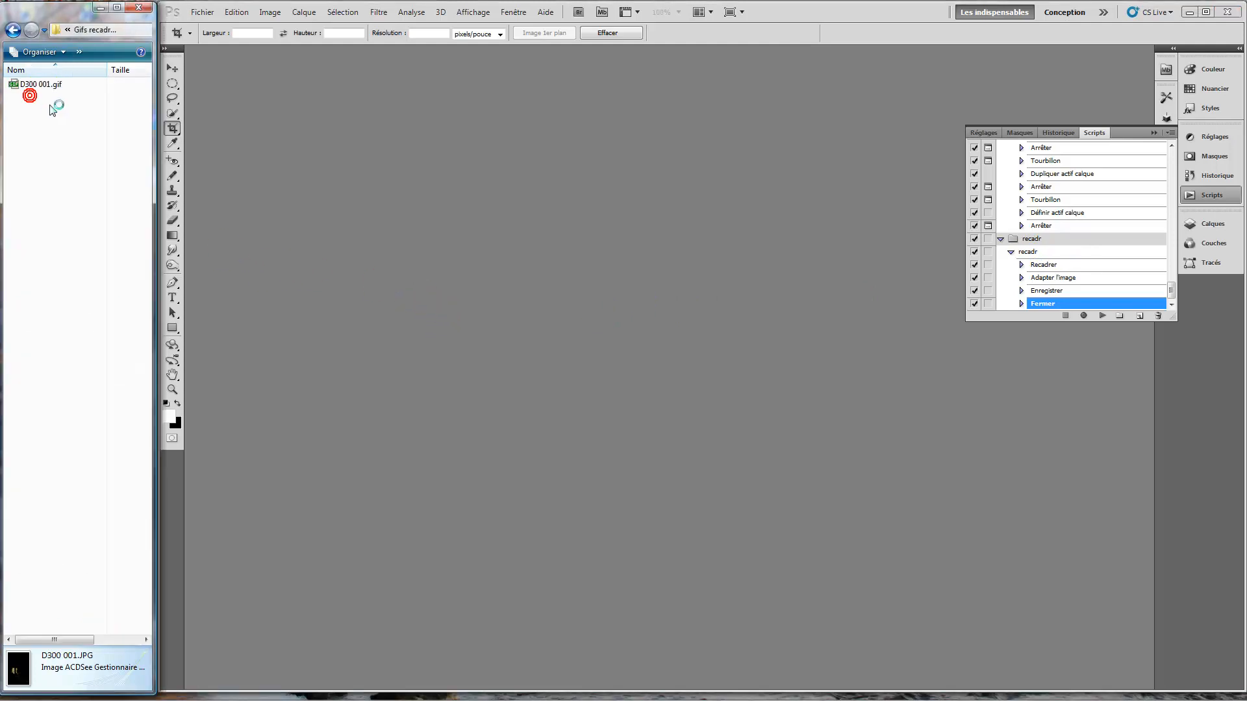
{"action": "left_click", "coordinate": [35, 83]}
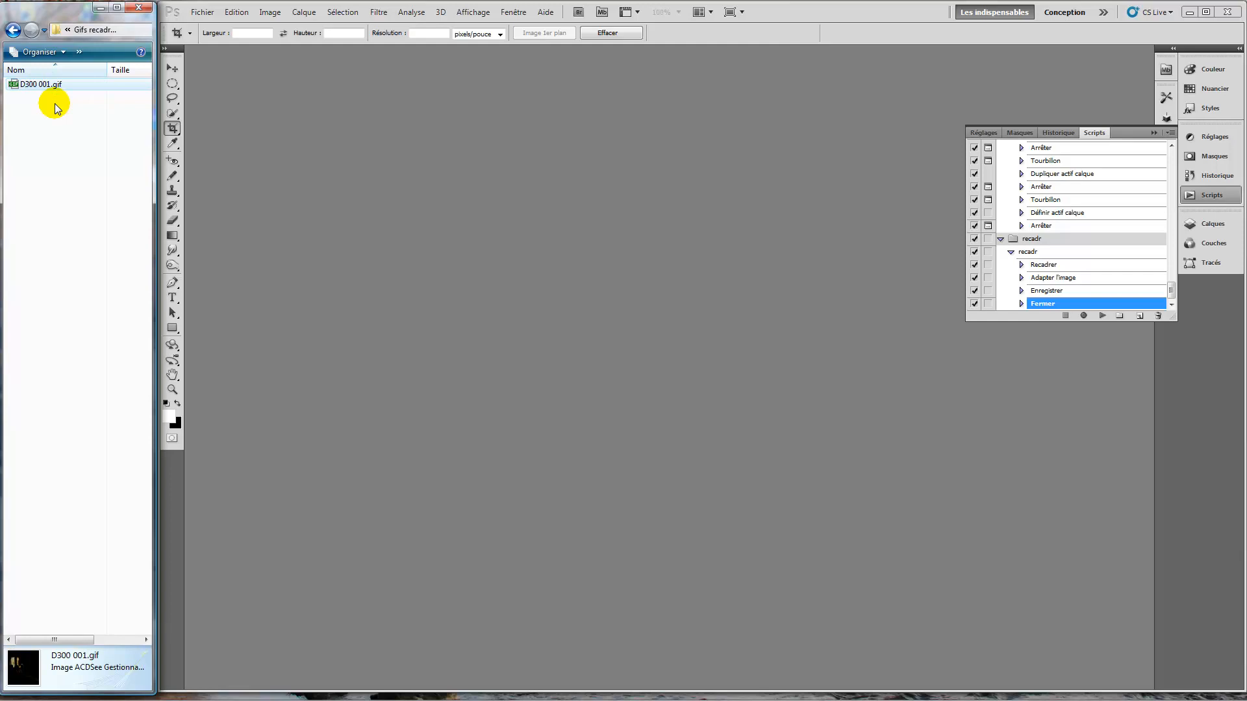
{"action": "key", "text": "Delete"}
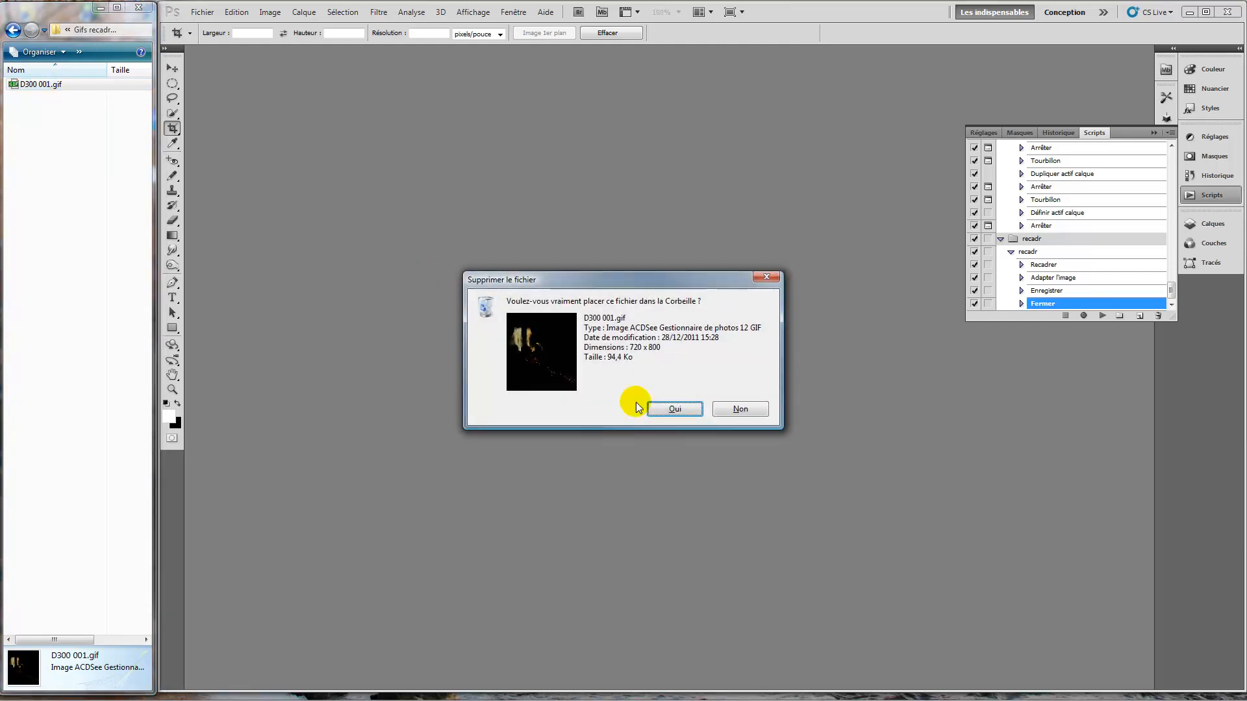
{"action": "left_click", "coordinate": [668, 411]}
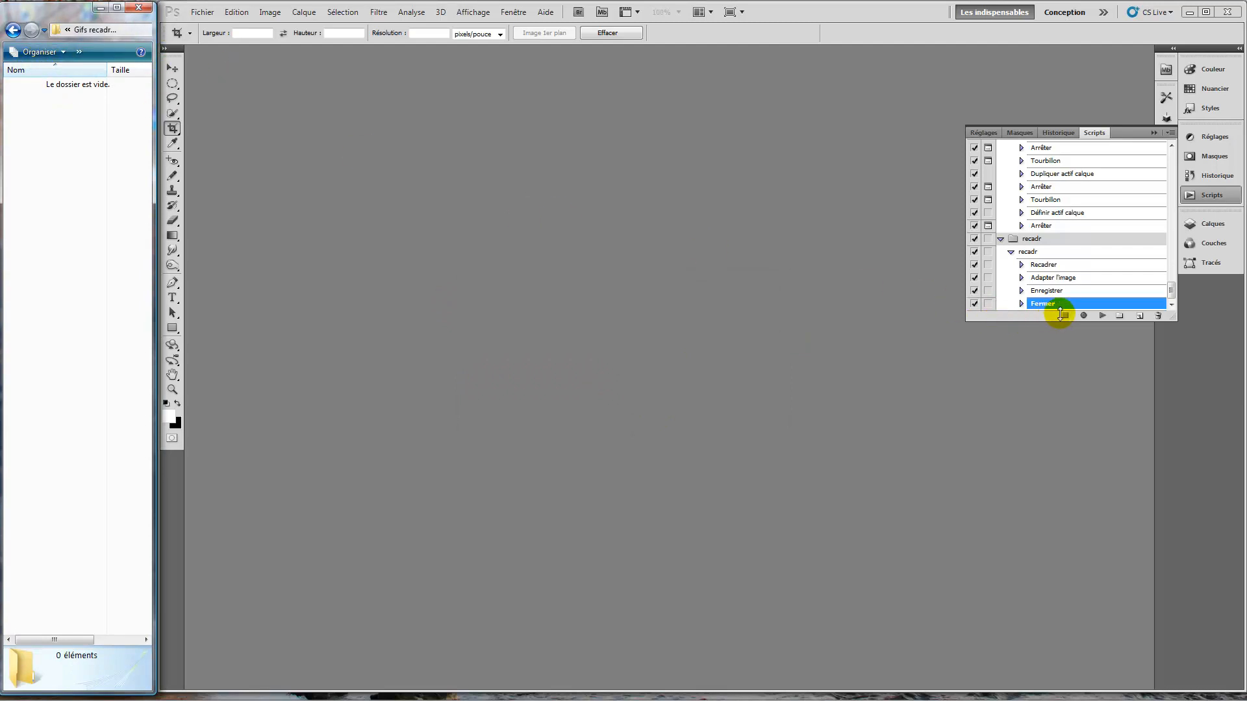
Run a batch with the recadr action on the Anim folder, using Gifs recadrées as destination and document name plus extension for file naming.
{"action": "left_click", "coordinate": [202, 13]}
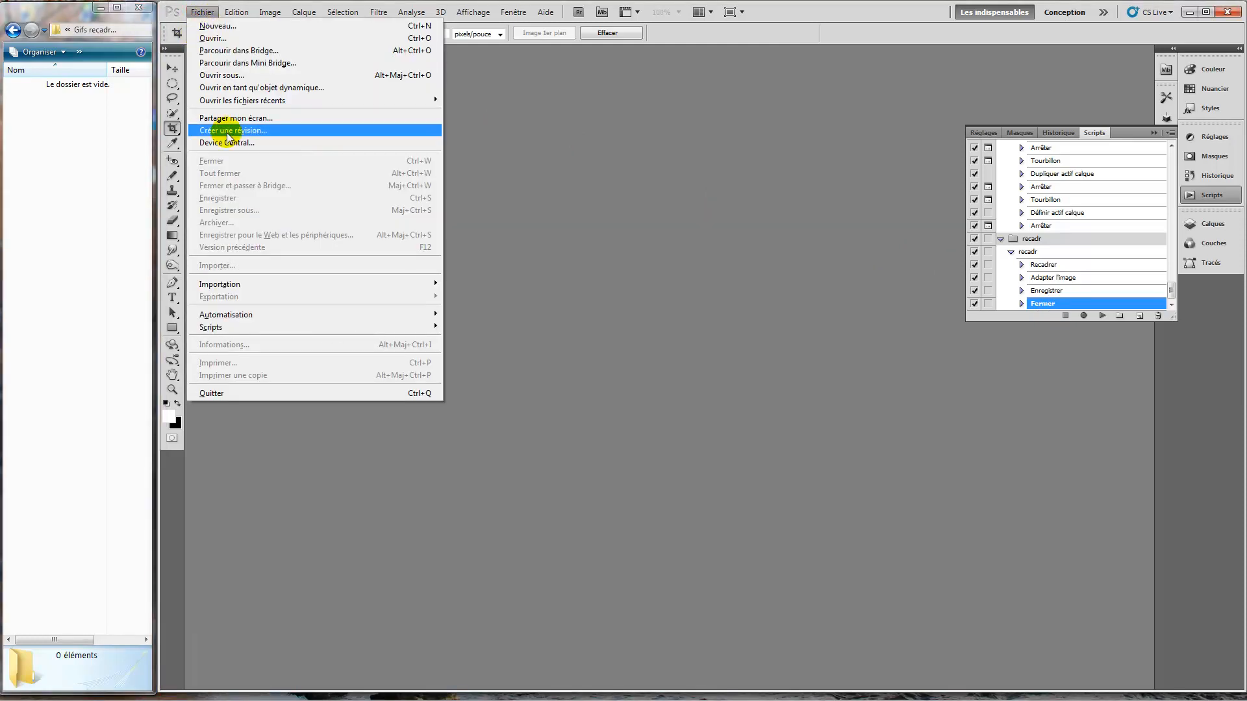
{"action": "mouse_move", "coordinate": [239, 313]}
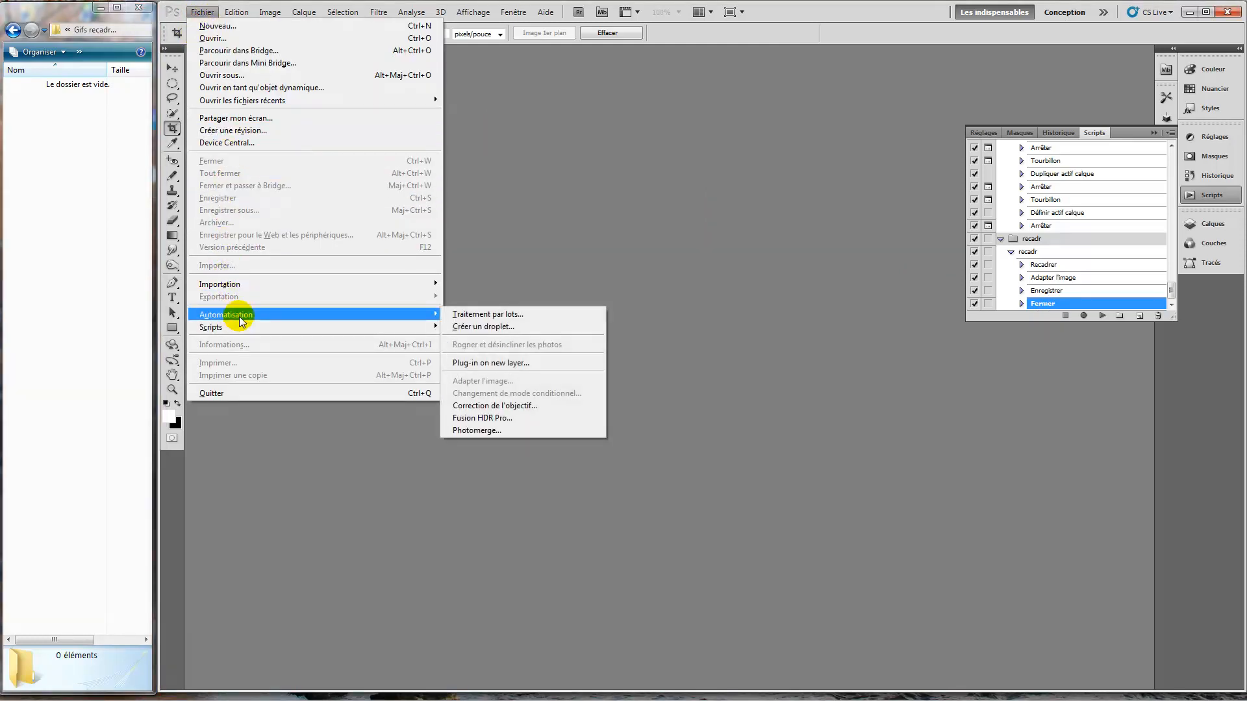
{"action": "left_click", "coordinate": [465, 316]}
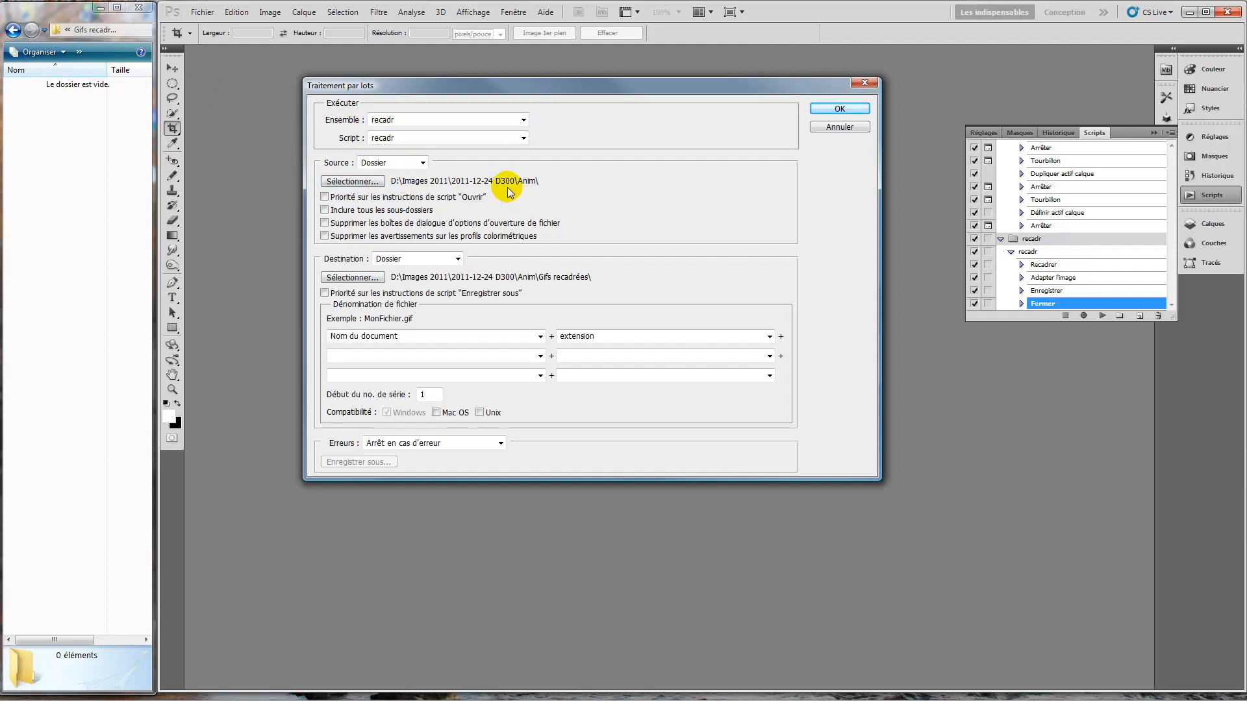
{"action": "left_click", "coordinate": [12, 31]}
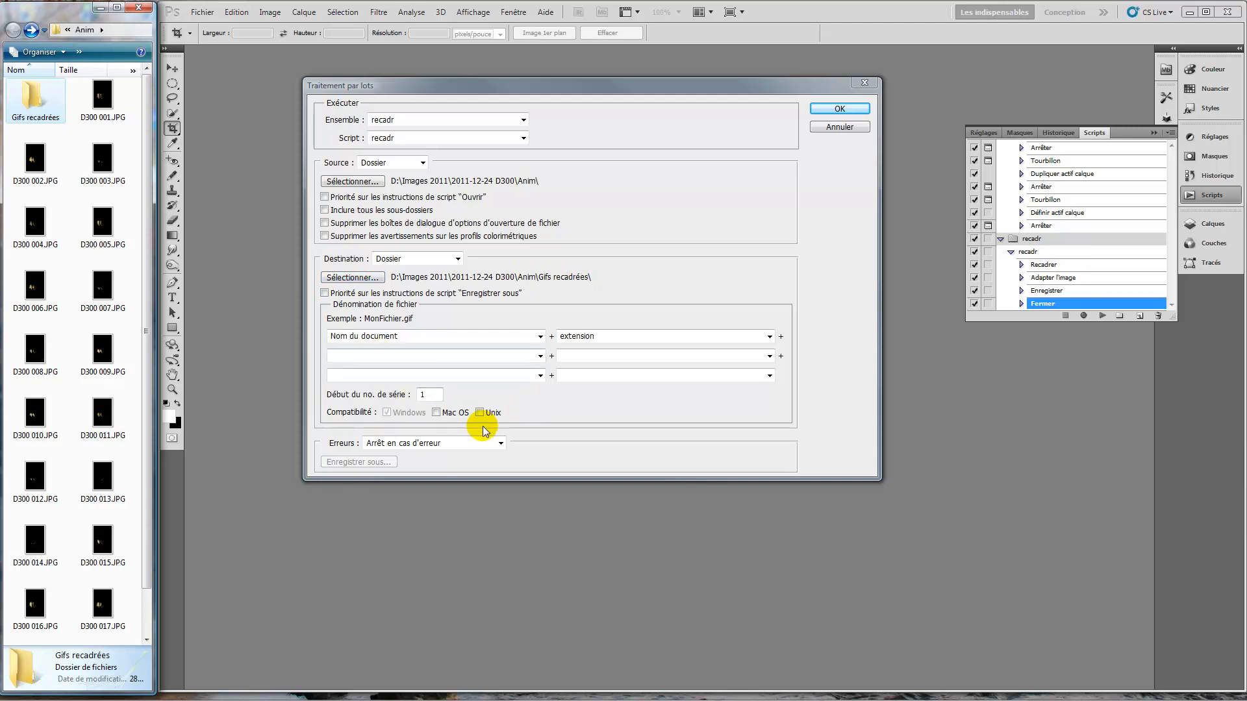
{"action": "left_click", "coordinate": [842, 109]}
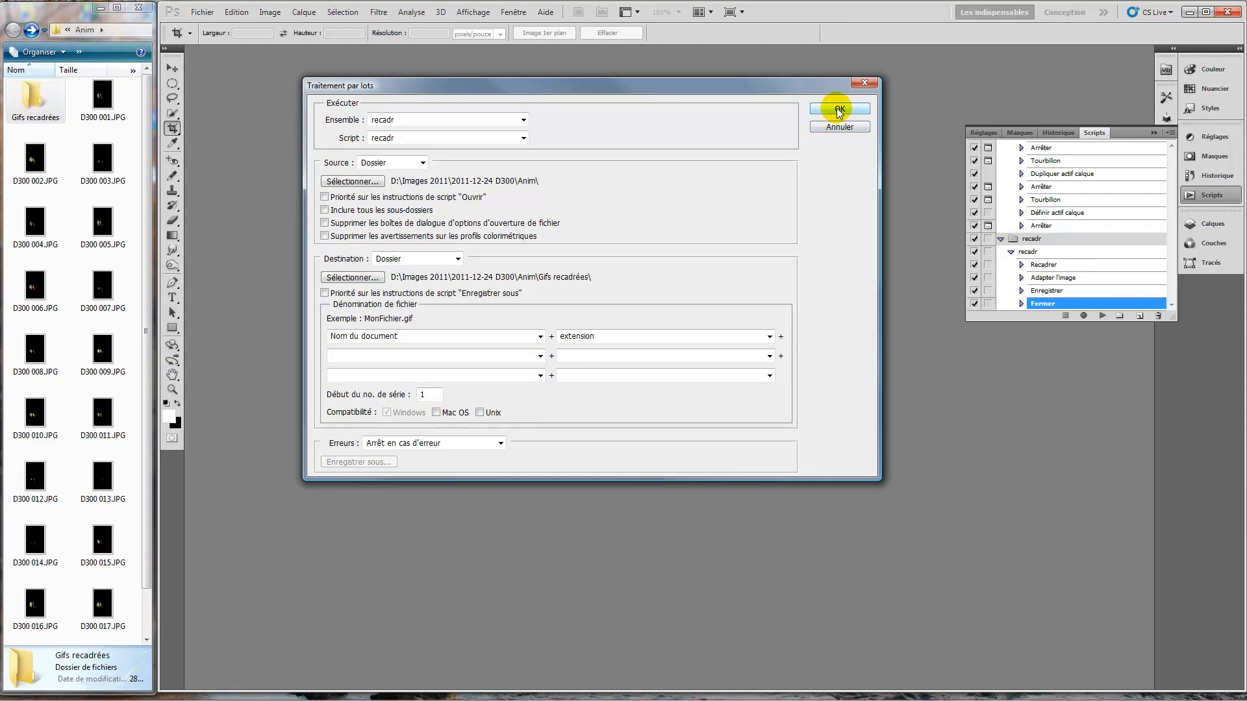
Process the Anim folder with the configured batch, and delete the recadr action set once the batch has finished.
{"action": "left_click", "coordinate": [840, 110]}
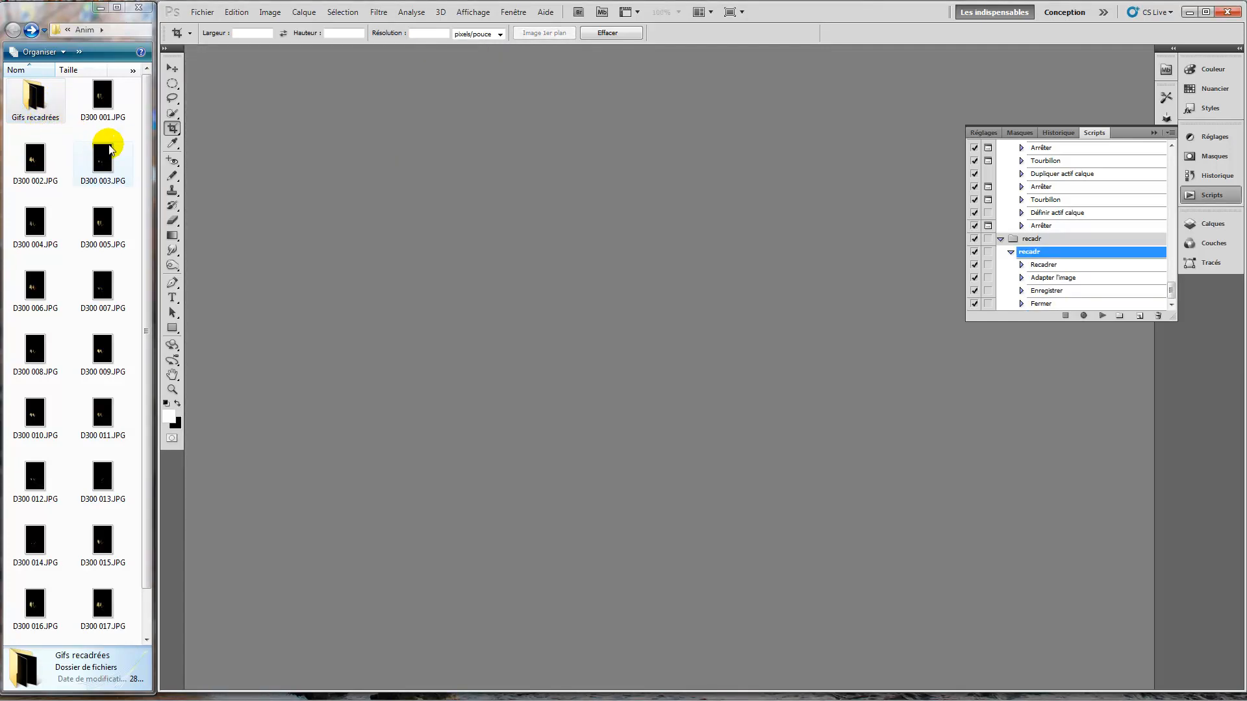
{"action": "left_click", "coordinate": [1034, 239]}
{"action": "left_click_drag", "start_coordinate": [1011, 239], "coordinate": [1157, 314]}
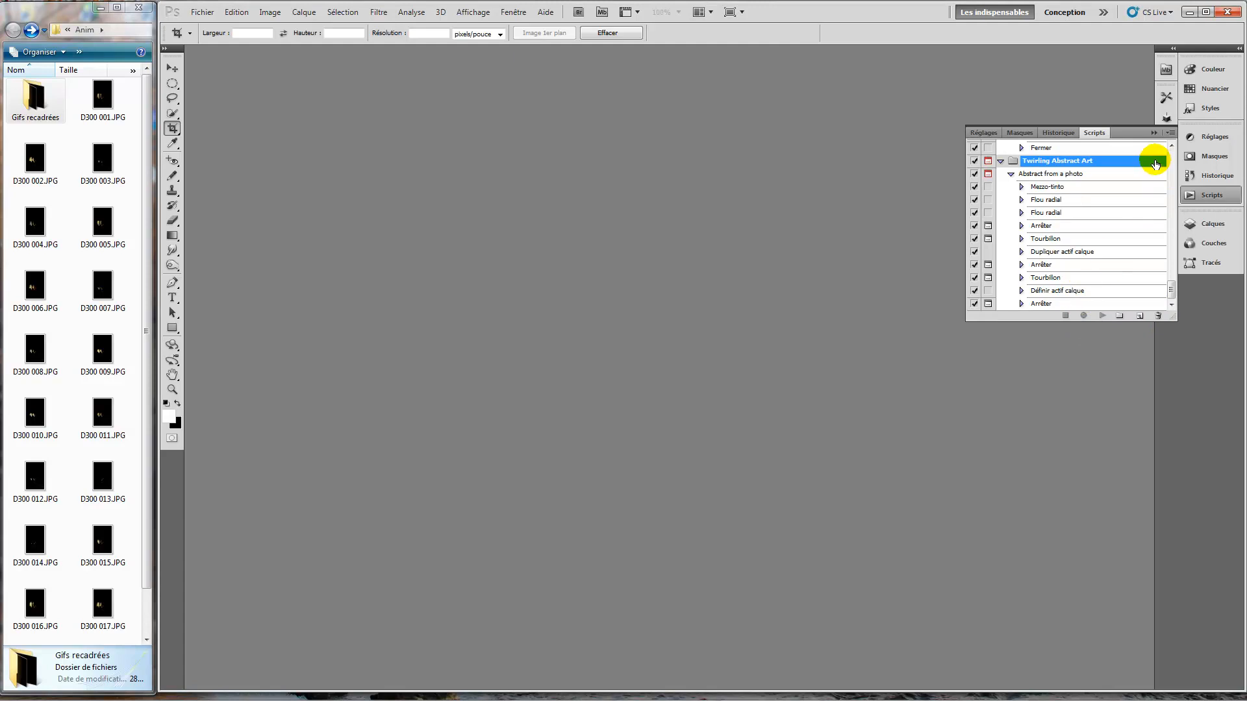
{"action": "left_click", "coordinate": [1155, 133]}
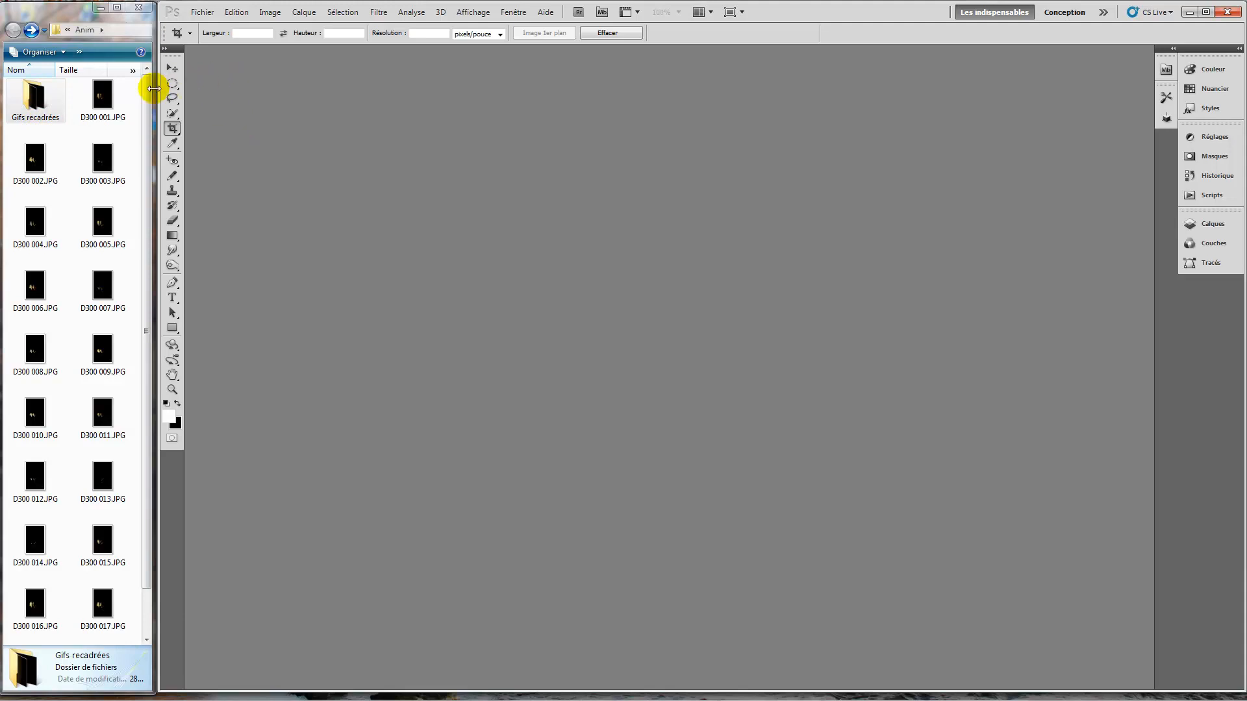
Start loading files into a stack of layers, using a folder (Dossier) as the source.
{"action": "left_click", "coordinate": [201, 12]}
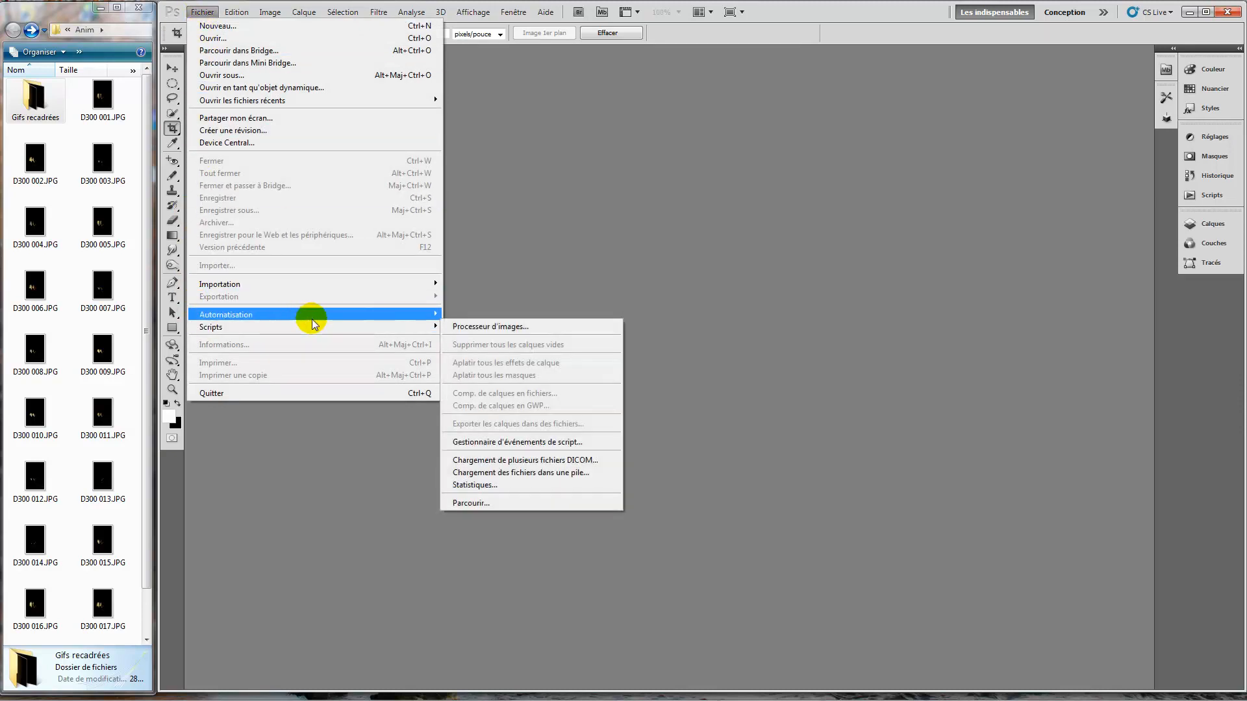
{"action": "mouse_move", "coordinate": [412, 327]}
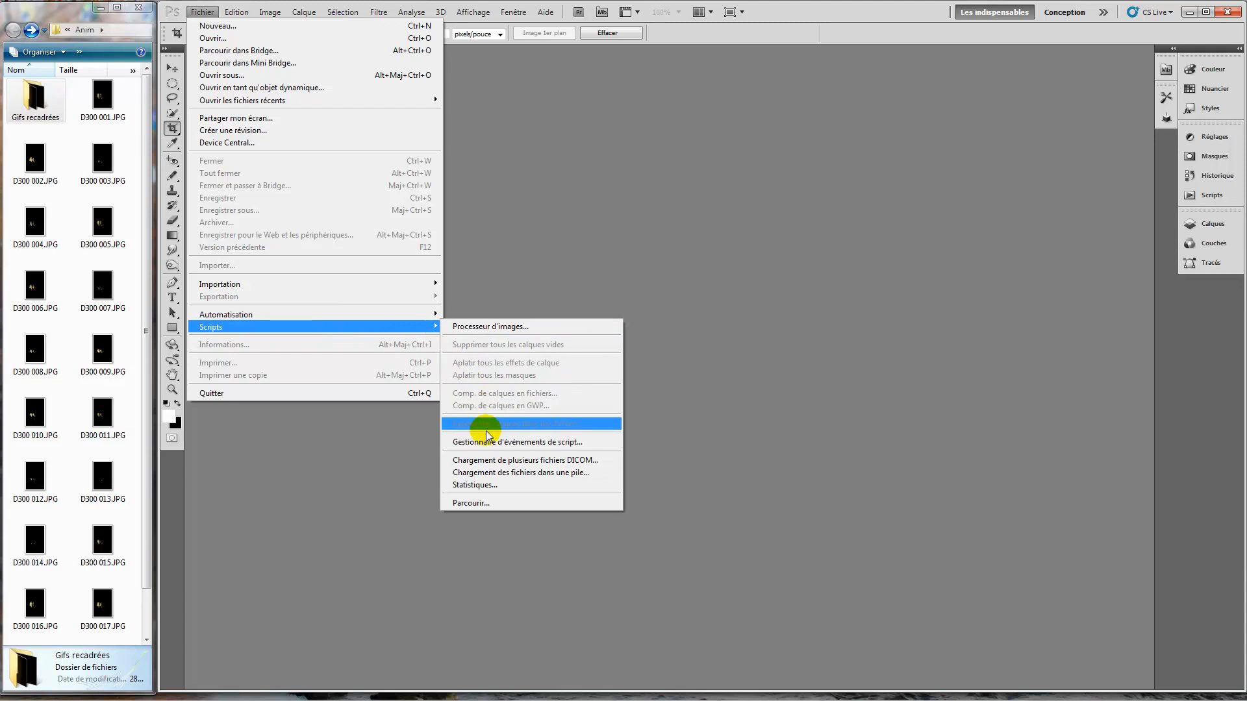
{"action": "left_click", "coordinate": [544, 475]}
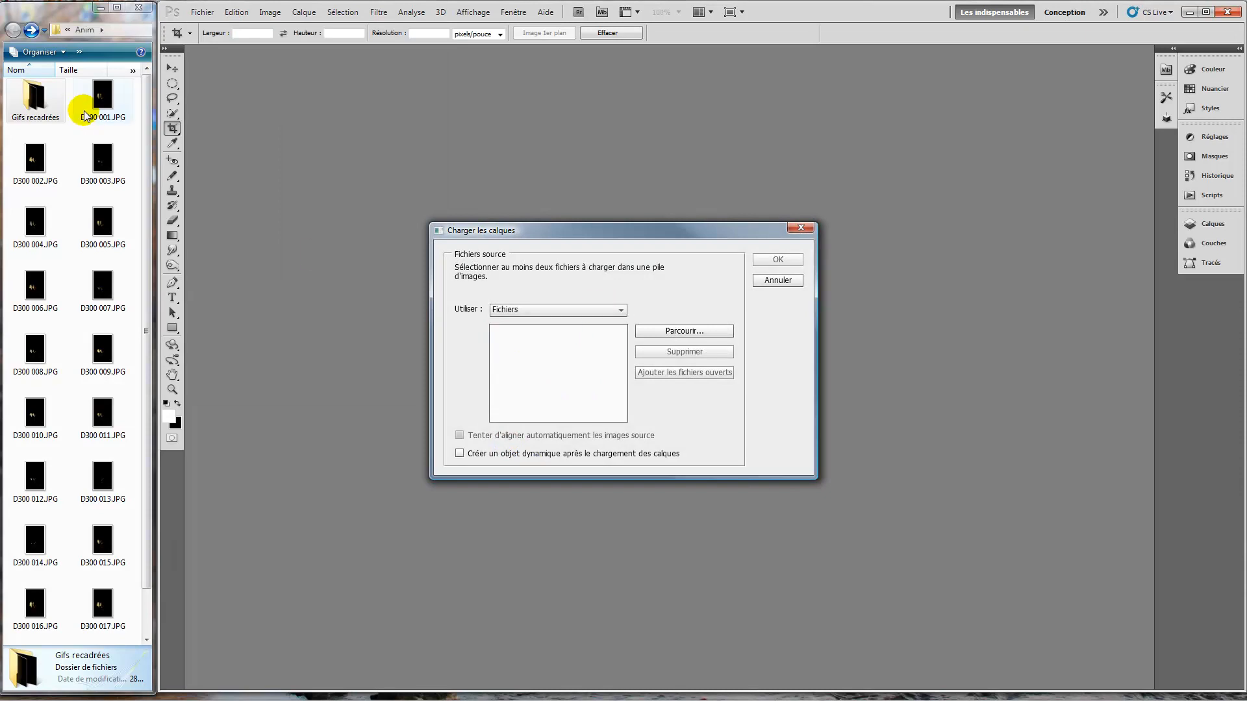
{"action": "left_click", "coordinate": [612, 309]}
{"action": "left_click", "coordinate": [507, 335]}
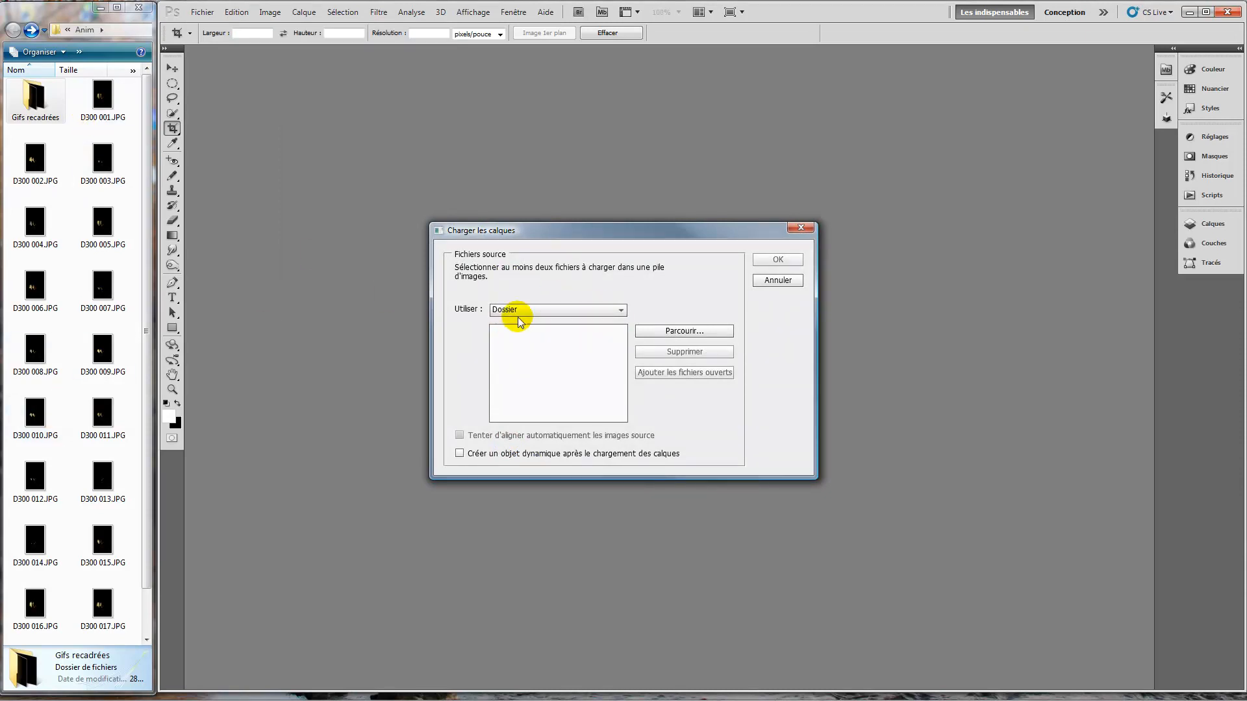
Load the images from the Gifs recadrées folder inside 2011-12-24 D300\Anim as layers, with automatic alignment of the source images enabled.
{"action": "left_click", "coordinate": [679, 331]}
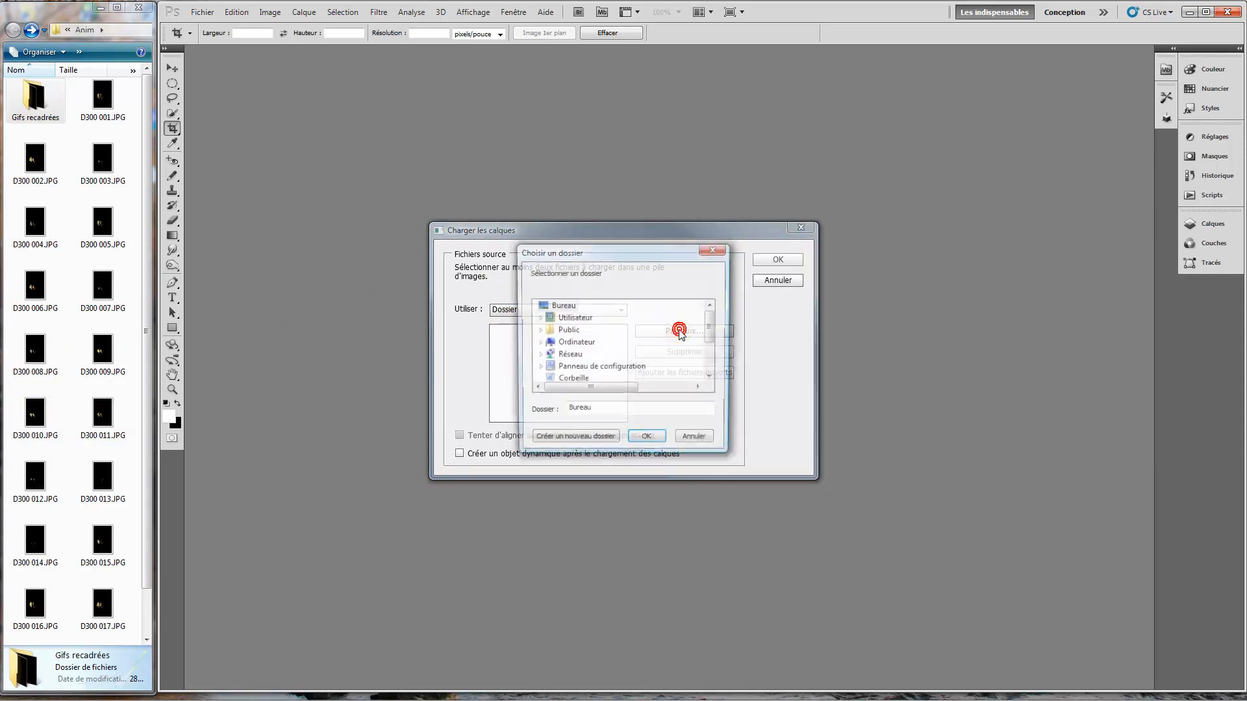
{"action": "left_click", "coordinate": [539, 342]}
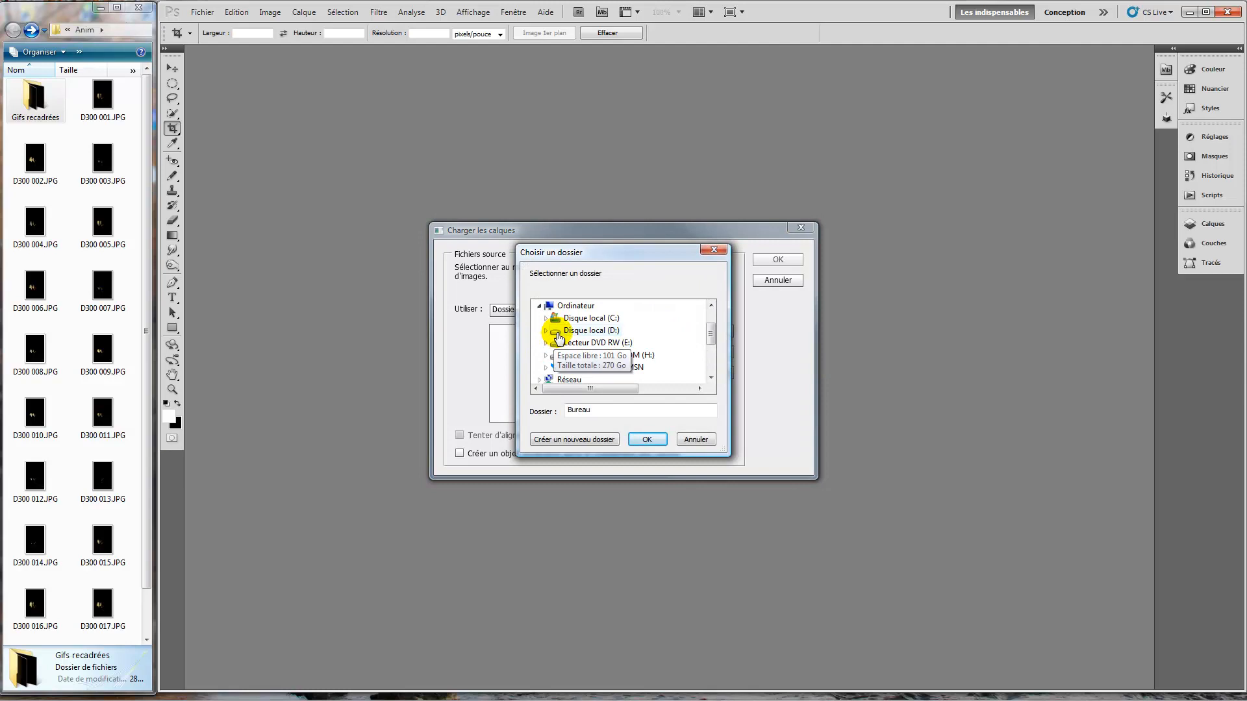
{"action": "double_click", "coordinate": [558, 335]}
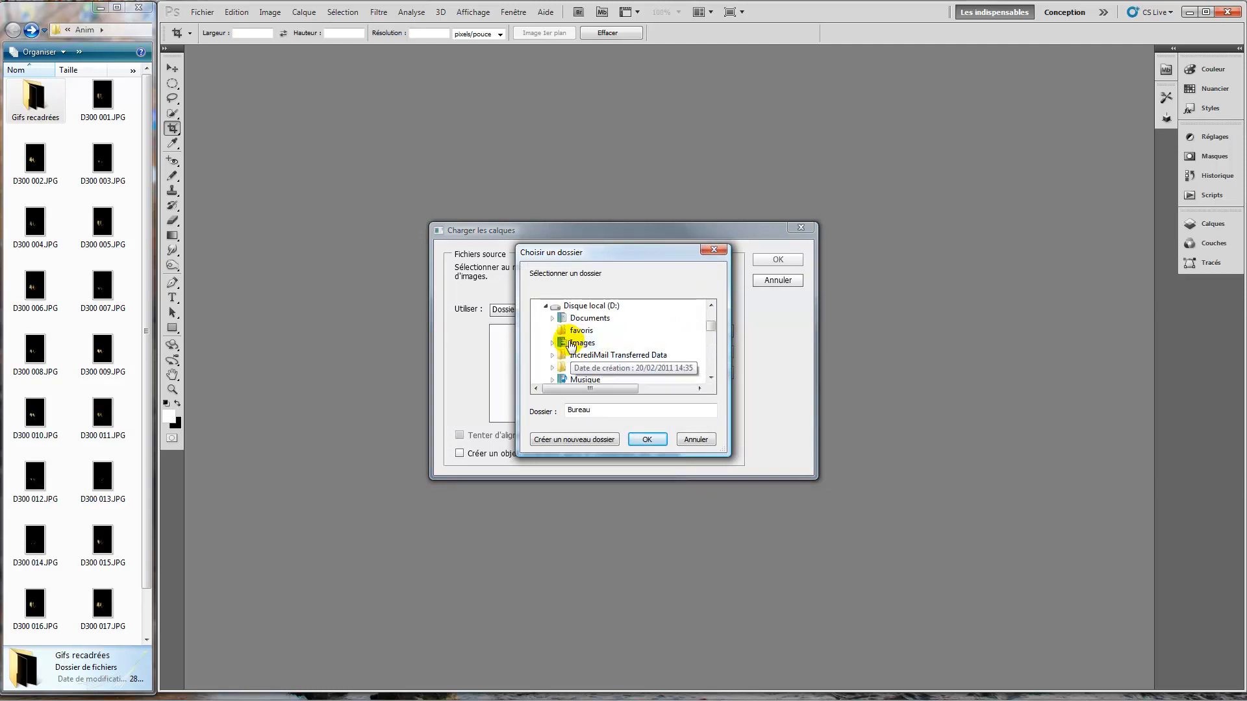
{"action": "double_click", "coordinate": [575, 343]}
{"action": "left_click_drag", "start_coordinate": [724, 323], "coordinate": [690, 351]}
{"action": "double_click", "coordinate": [569, 330]}
{"action": "left_click", "coordinate": [604, 357]}
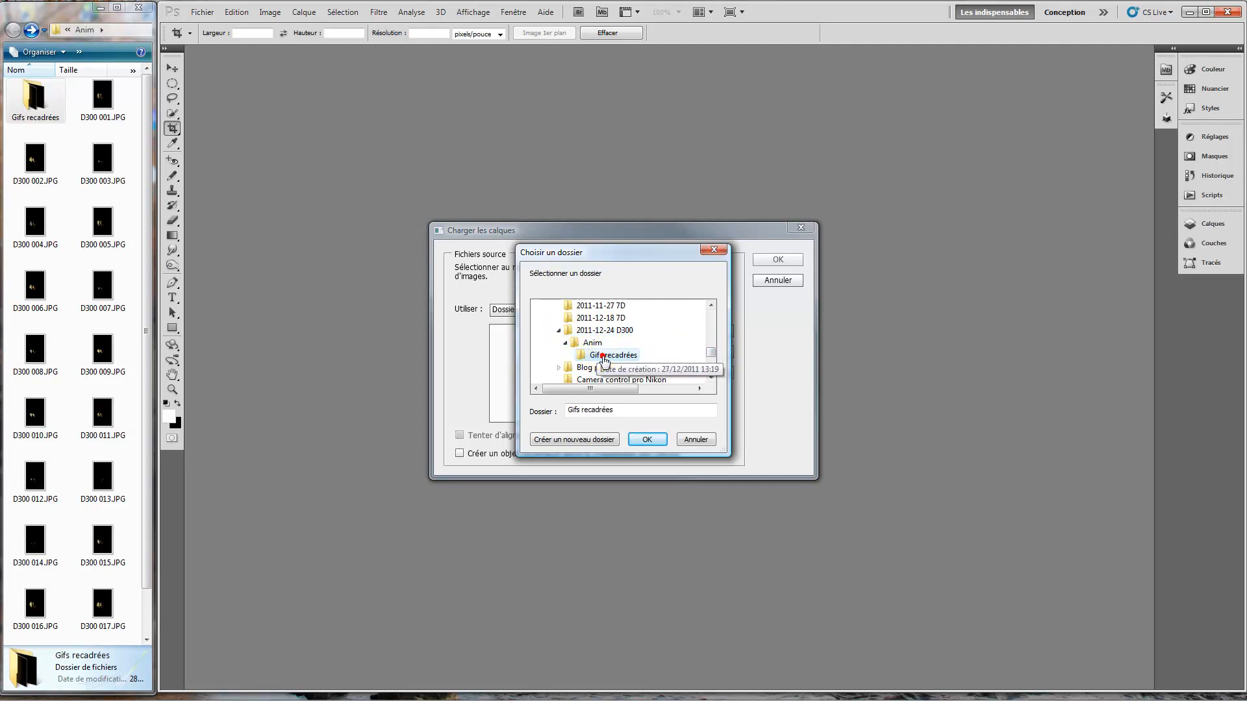
{"action": "left_click", "coordinate": [648, 441]}
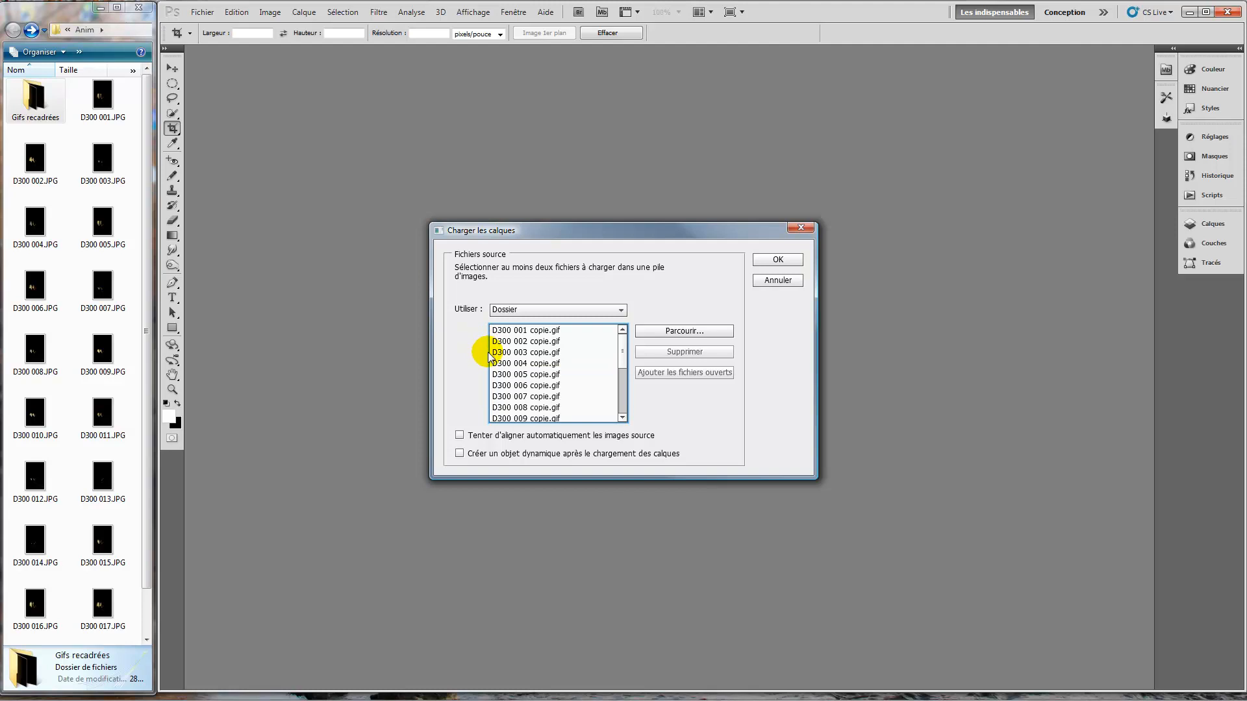
{"action": "left_click", "coordinate": [460, 438]}
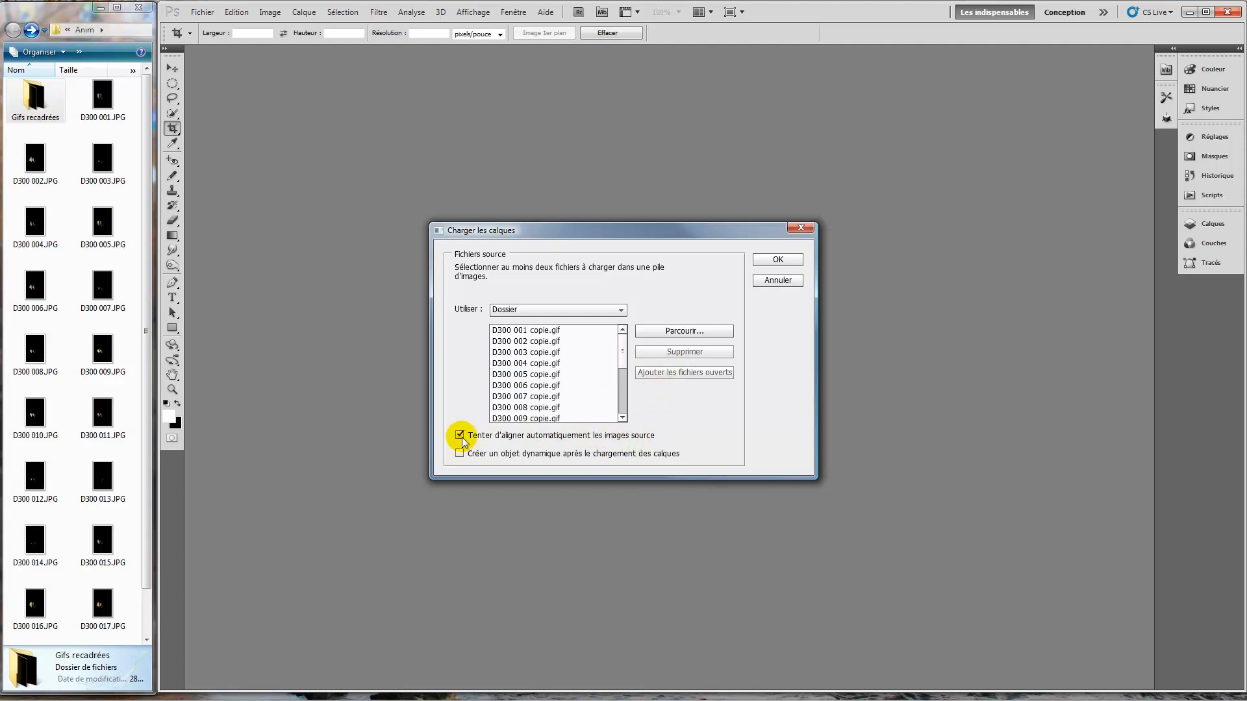
{"action": "left_click", "coordinate": [781, 259]}
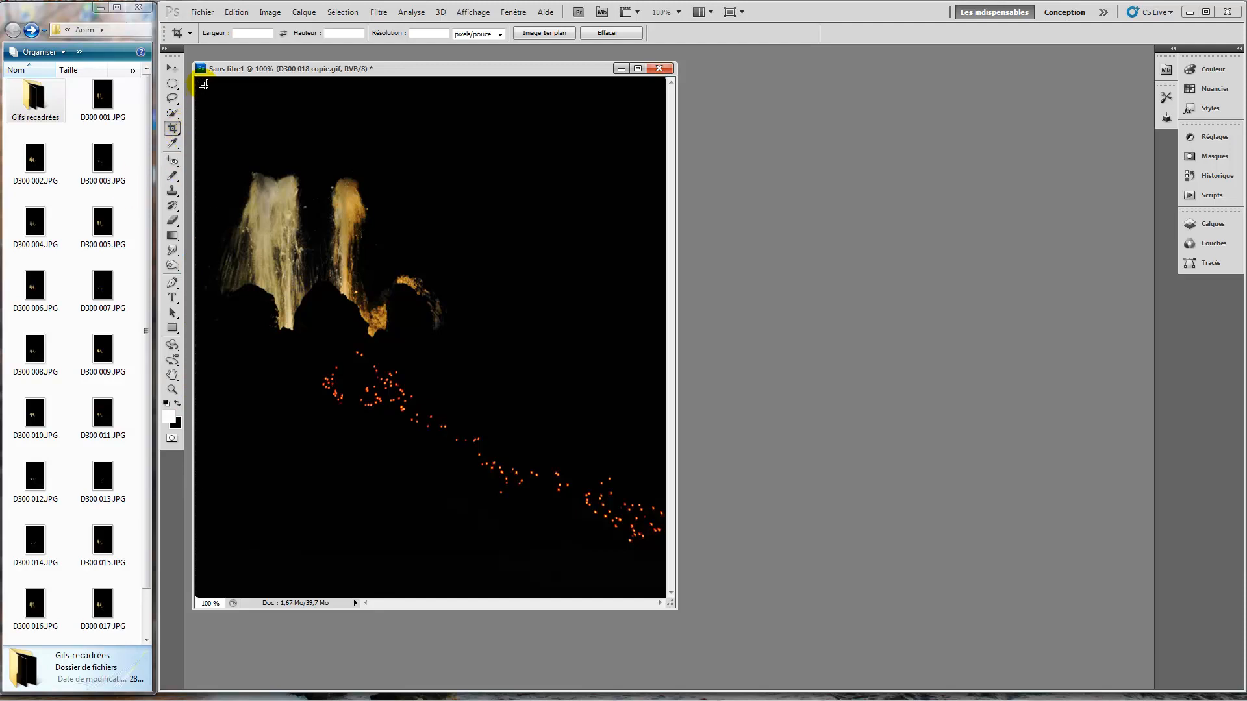
Crop the stacked image slightly inside its edges on all four sides to trim the borders.
{"action": "left_click_drag", "start_coordinate": [202, 83], "coordinate": [215, 120]}
{"action": "left_click_drag", "start_coordinate": [294, 325], "coordinate": [662, 591]}
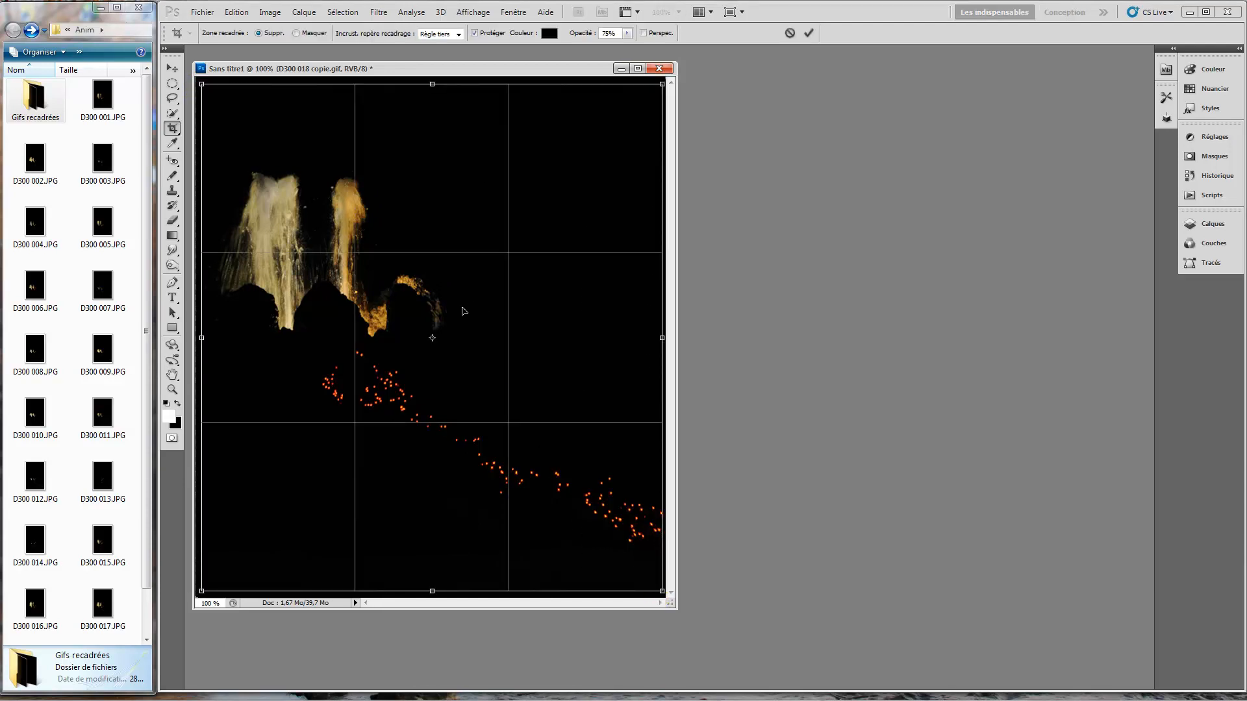
{"action": "key", "text": "Return"}
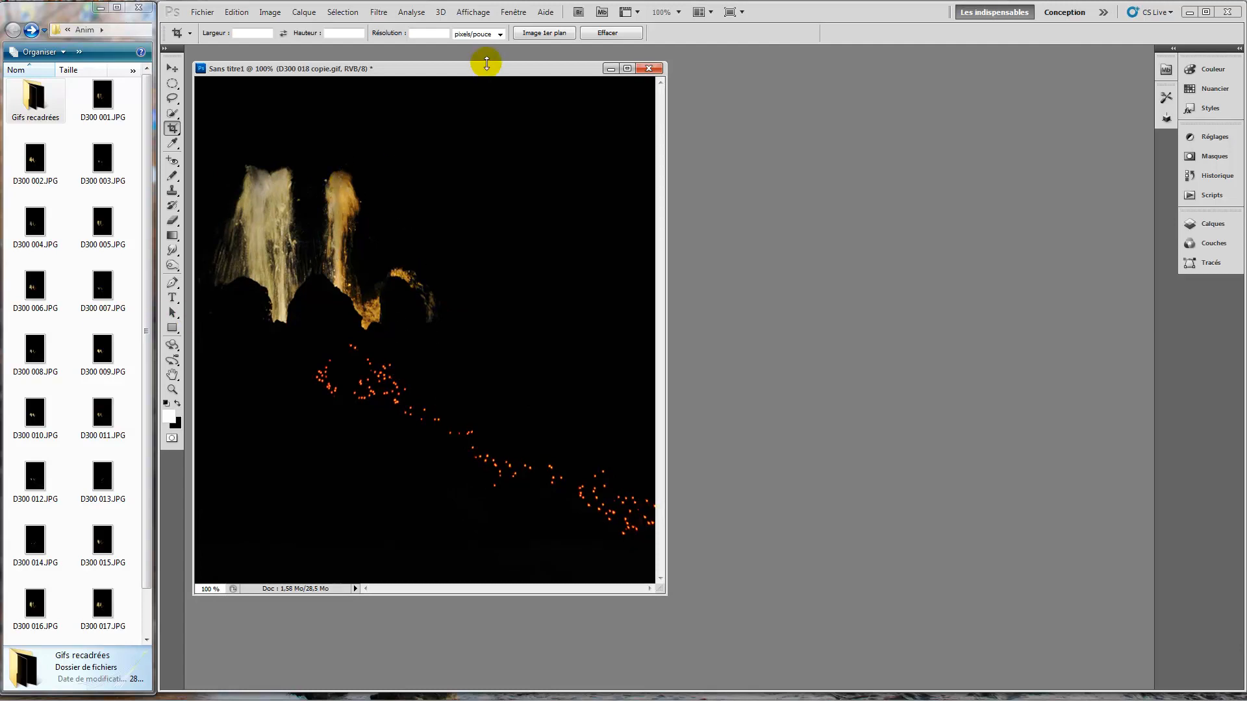
Show the Animation timeline for the layered document.
{"action": "left_click", "coordinate": [511, 13]}
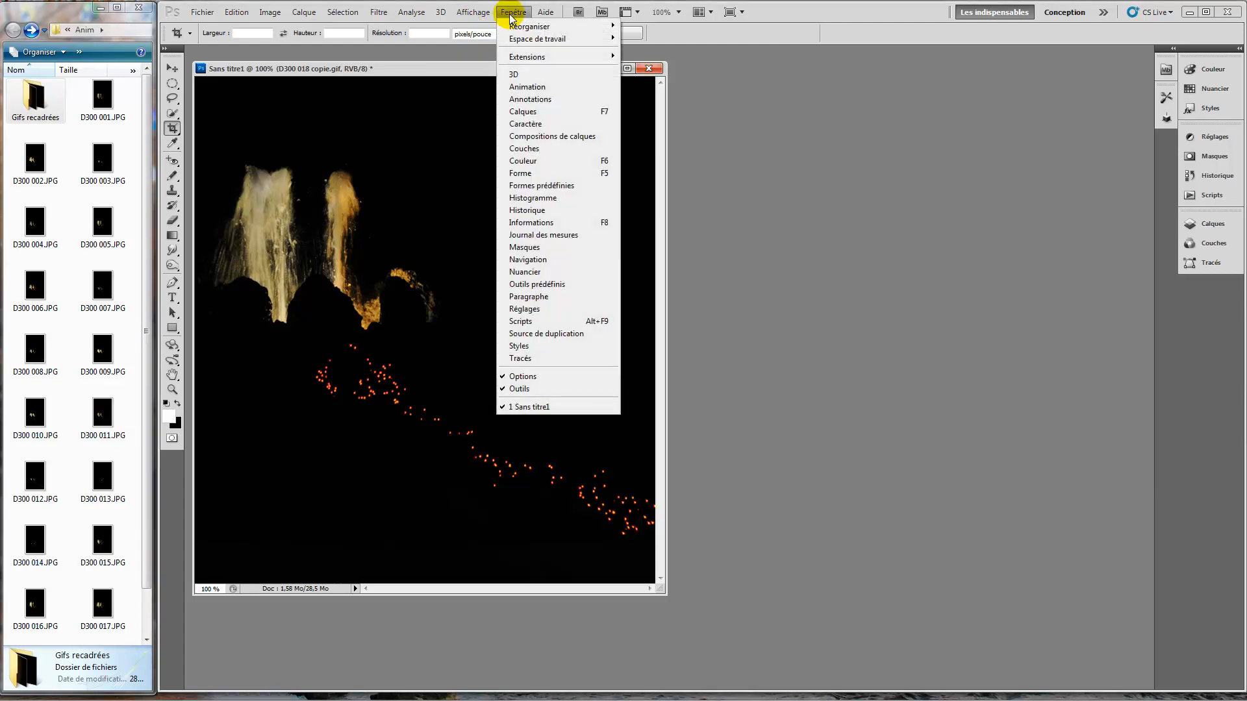
{"action": "left_click", "coordinate": [526, 87]}
{"action": "left_click", "coordinate": [543, 392]}
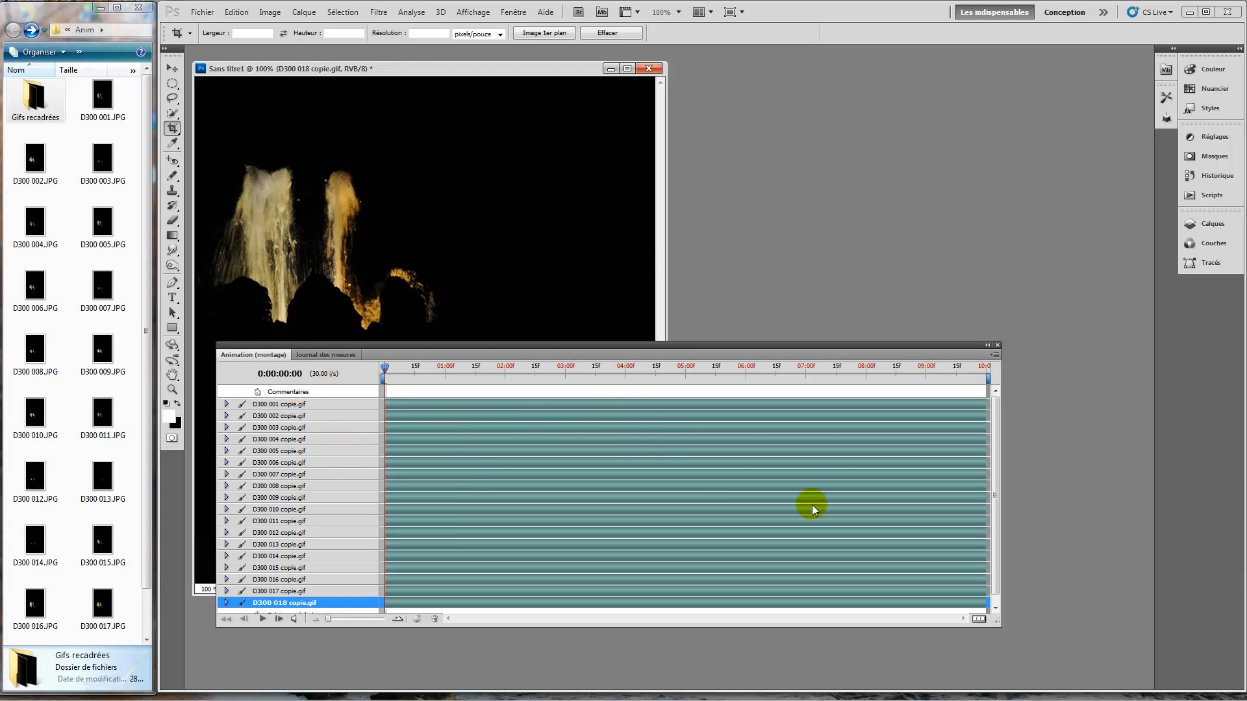
Set the timeline's duration to 0:00:05:00 and its frame rate to a custom 4 frames per second.
{"action": "left_click", "coordinate": [996, 356]}
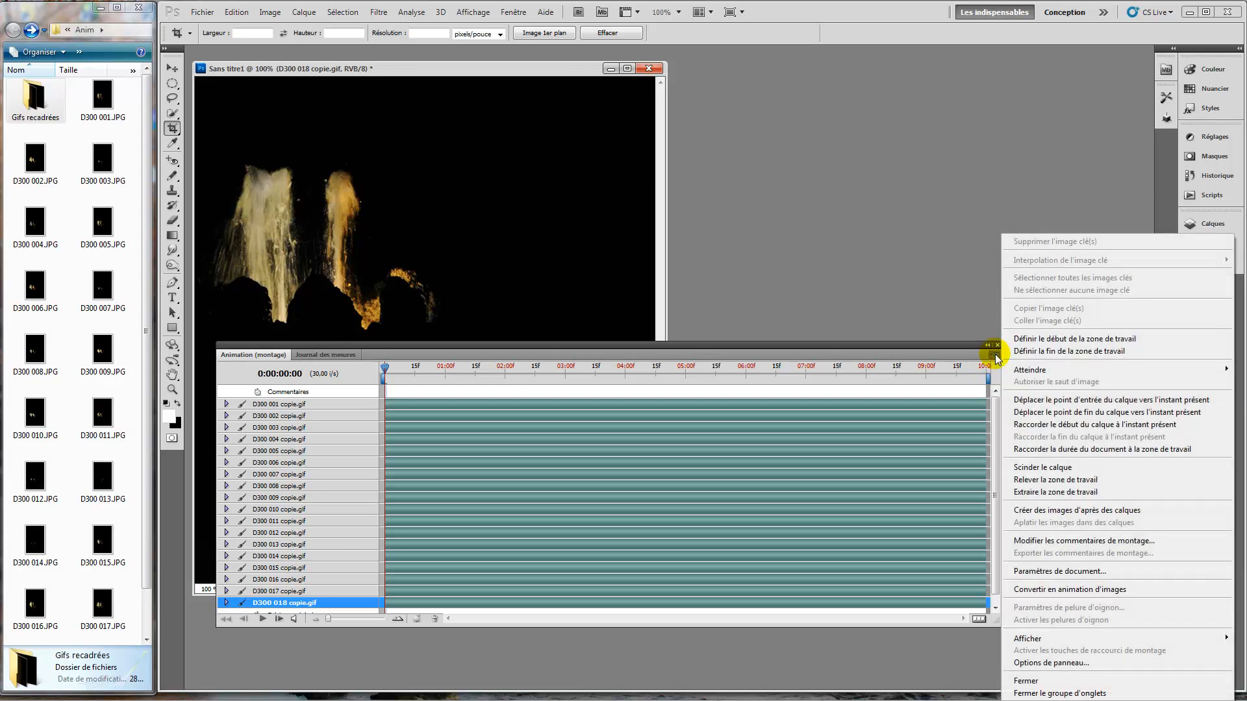
{"action": "left_click", "coordinate": [1051, 577]}
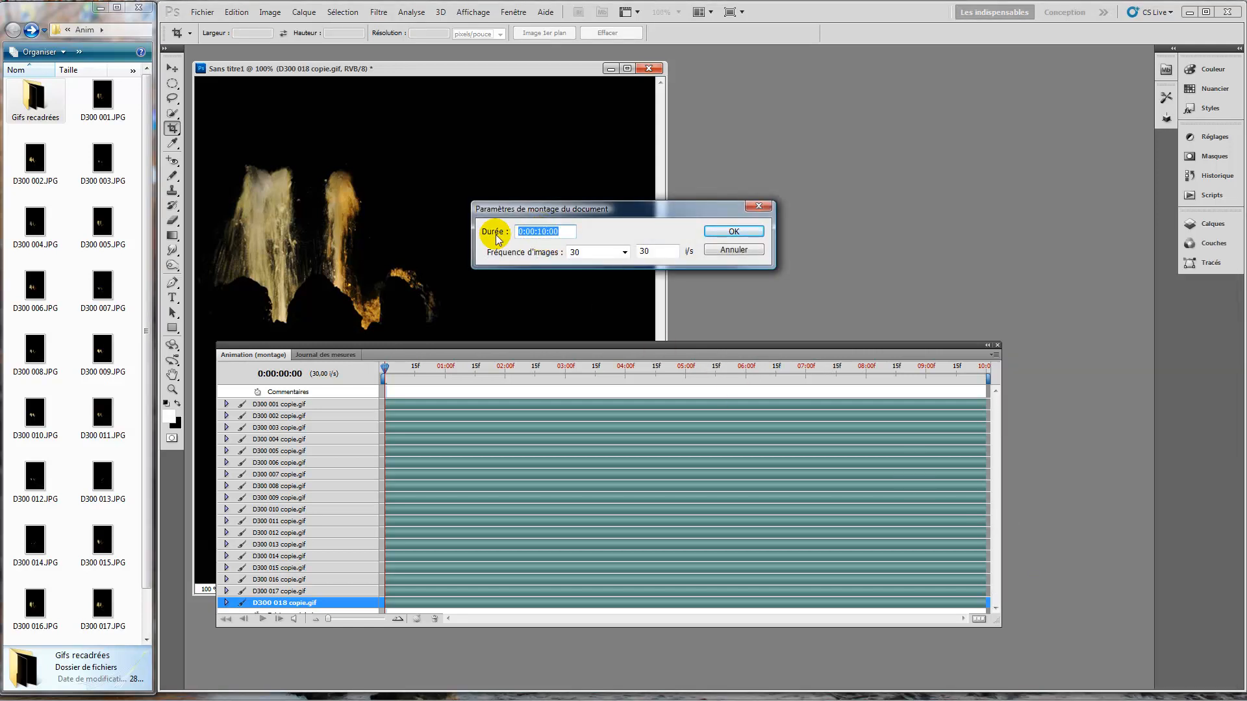
{"action": "left_click", "coordinate": [543, 232]}
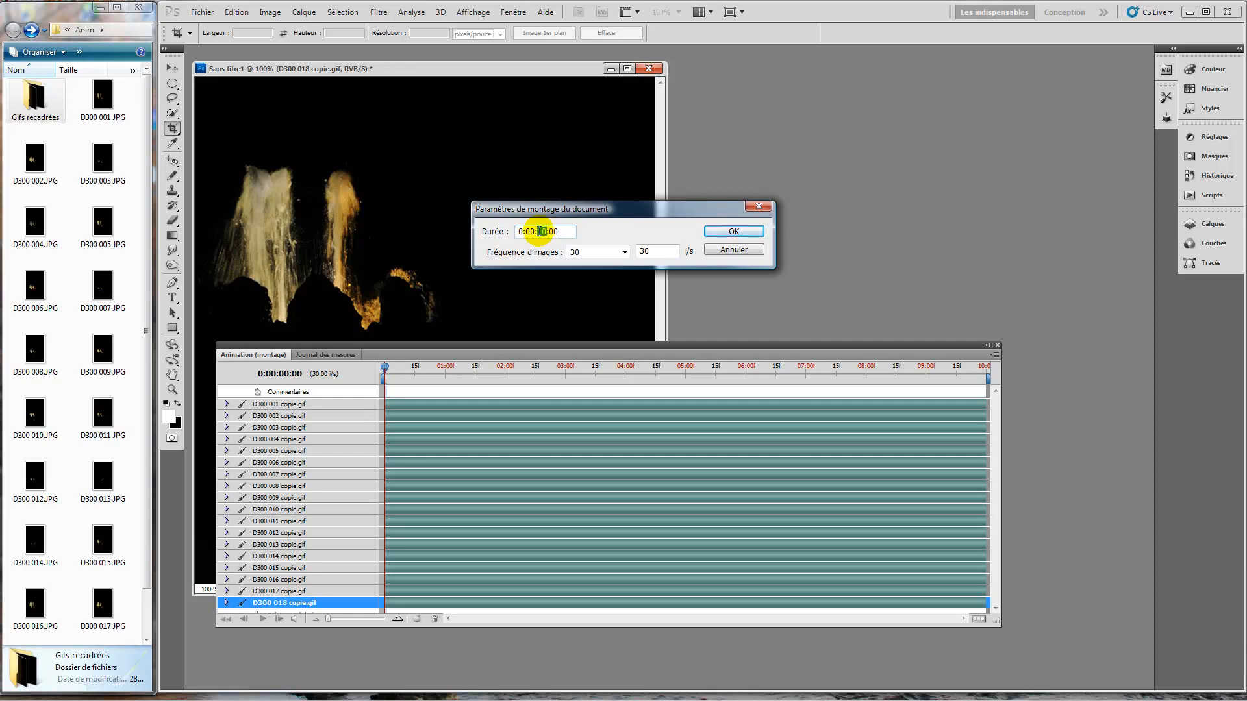
{"action": "double_click", "coordinate": [540, 231]}
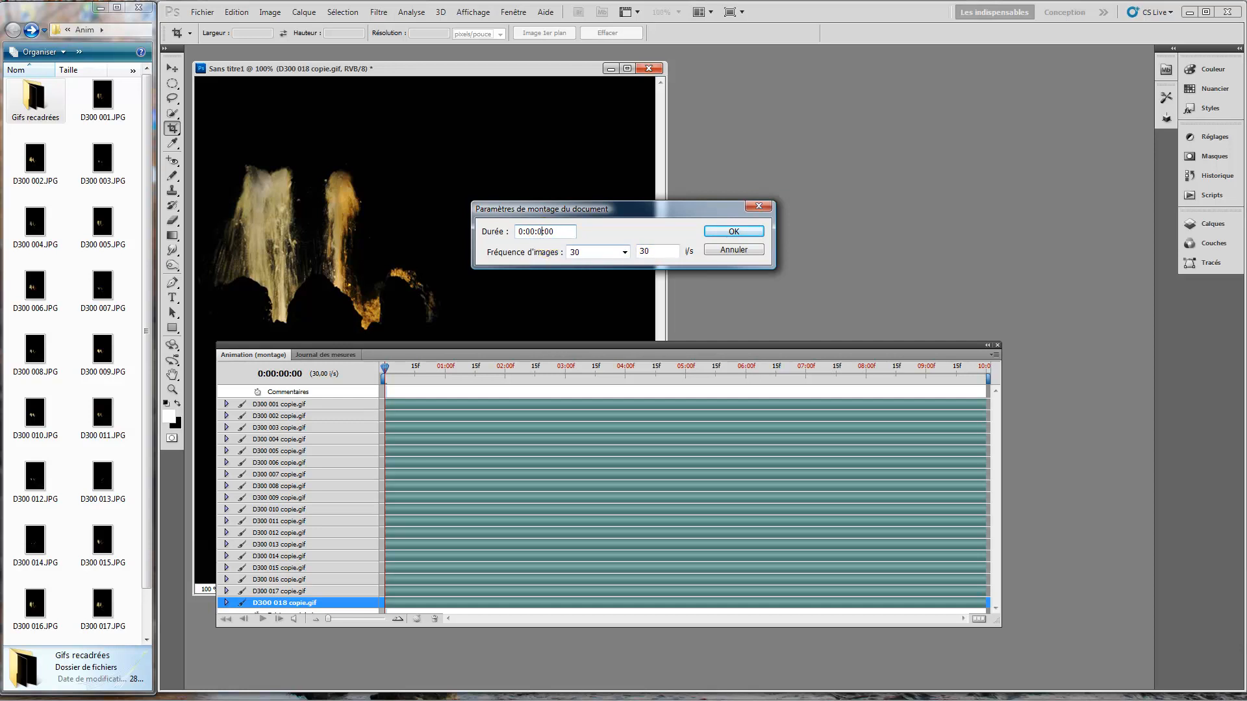
{"action": "left_click", "coordinate": [650, 250]}
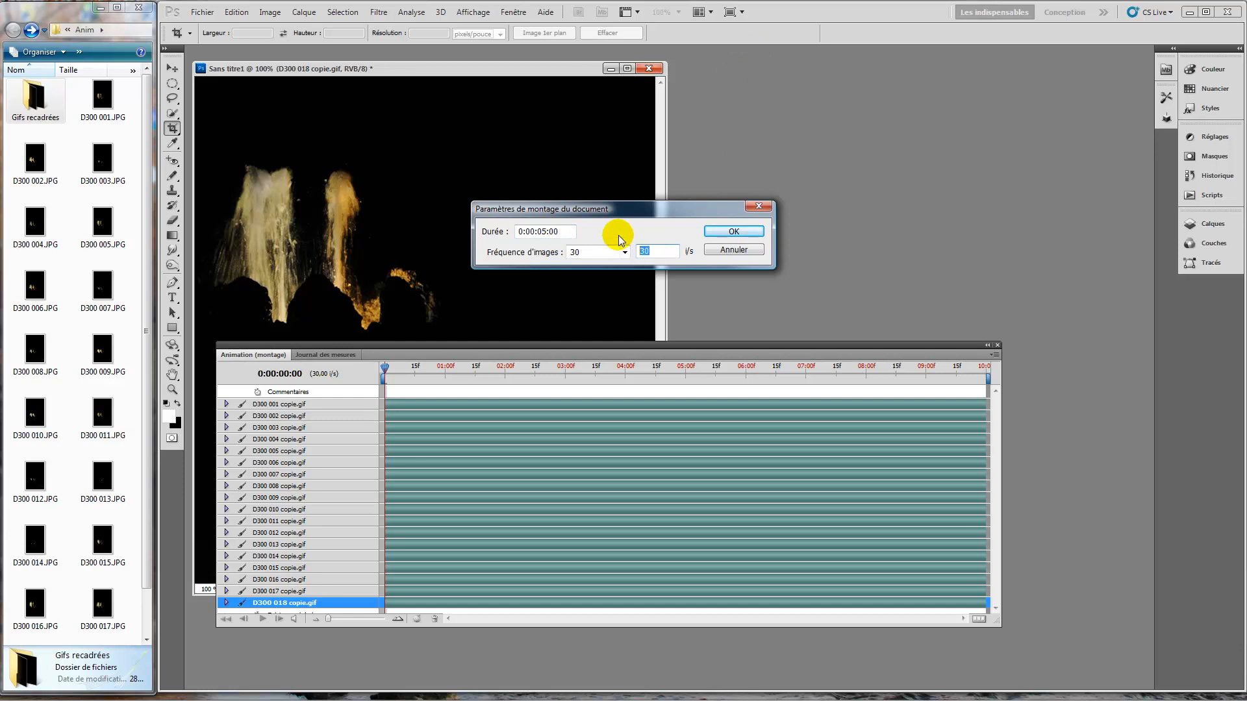
{"action": "type", "text": "4"}
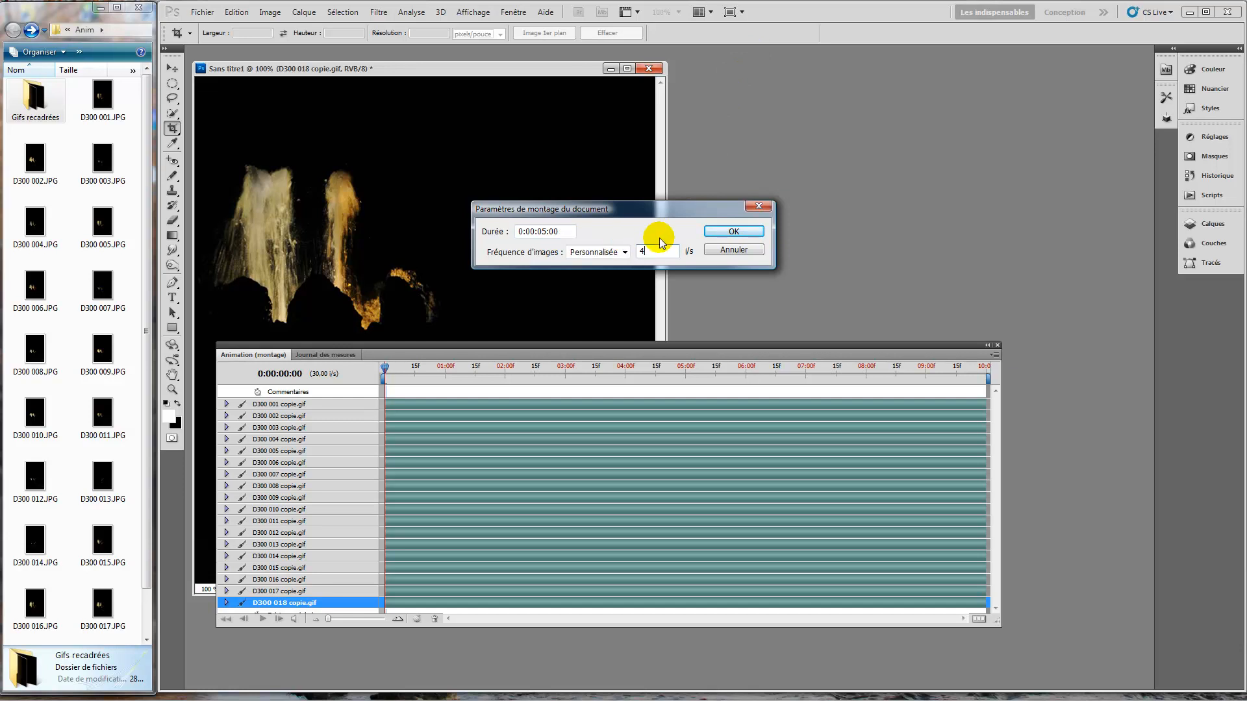
{"action": "left_click", "coordinate": [726, 232]}
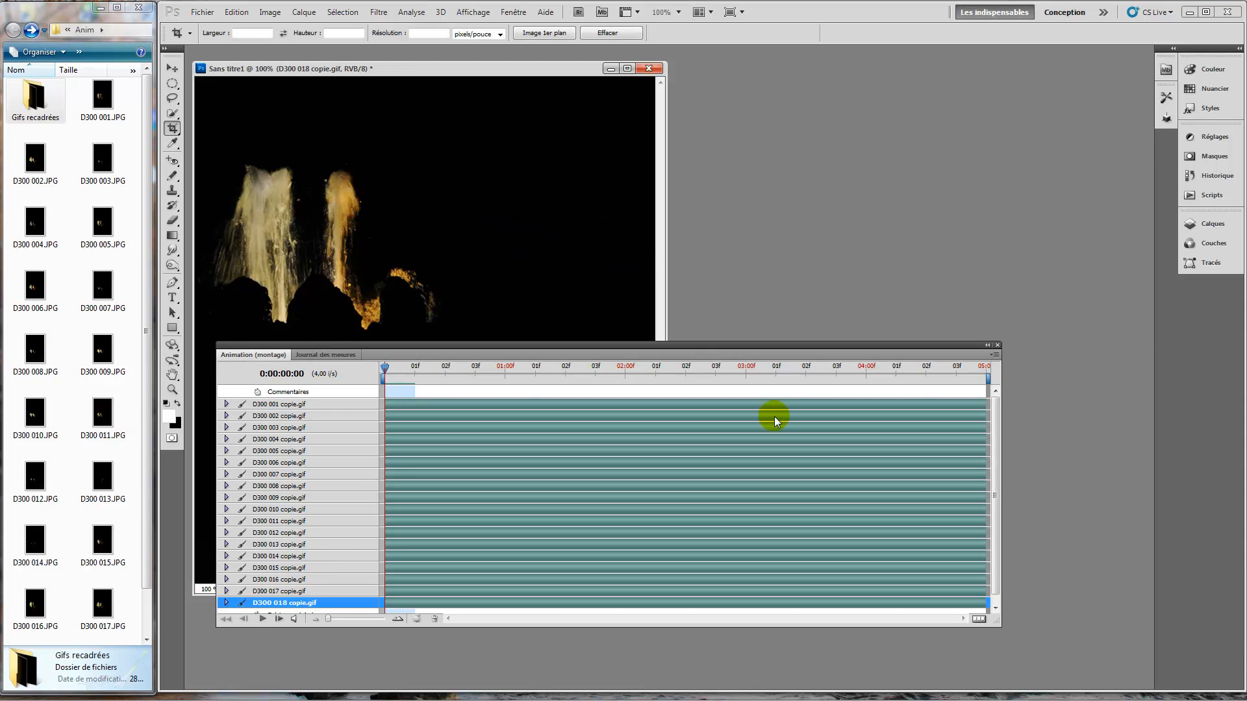
Create frames from the layers and shorten the work area to end with the last image, two frames after 04:00.
{"action": "left_click", "coordinate": [994, 356]}
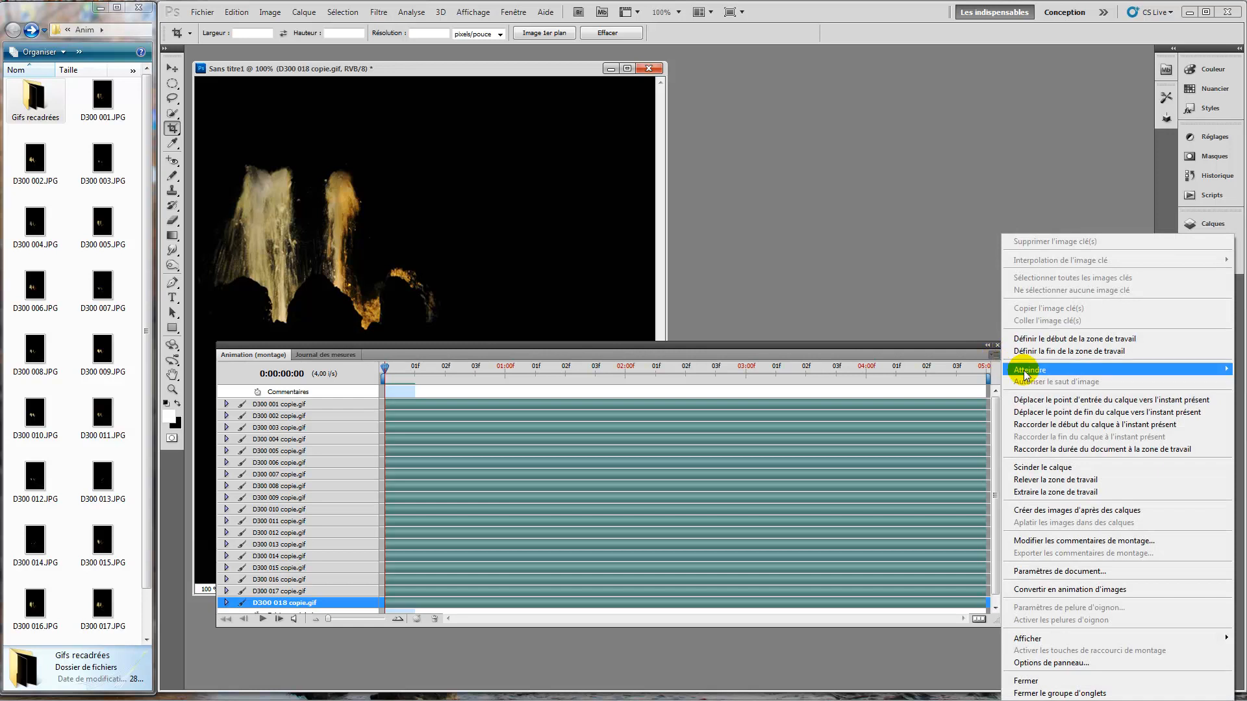
{"action": "left_click", "coordinate": [1053, 511]}
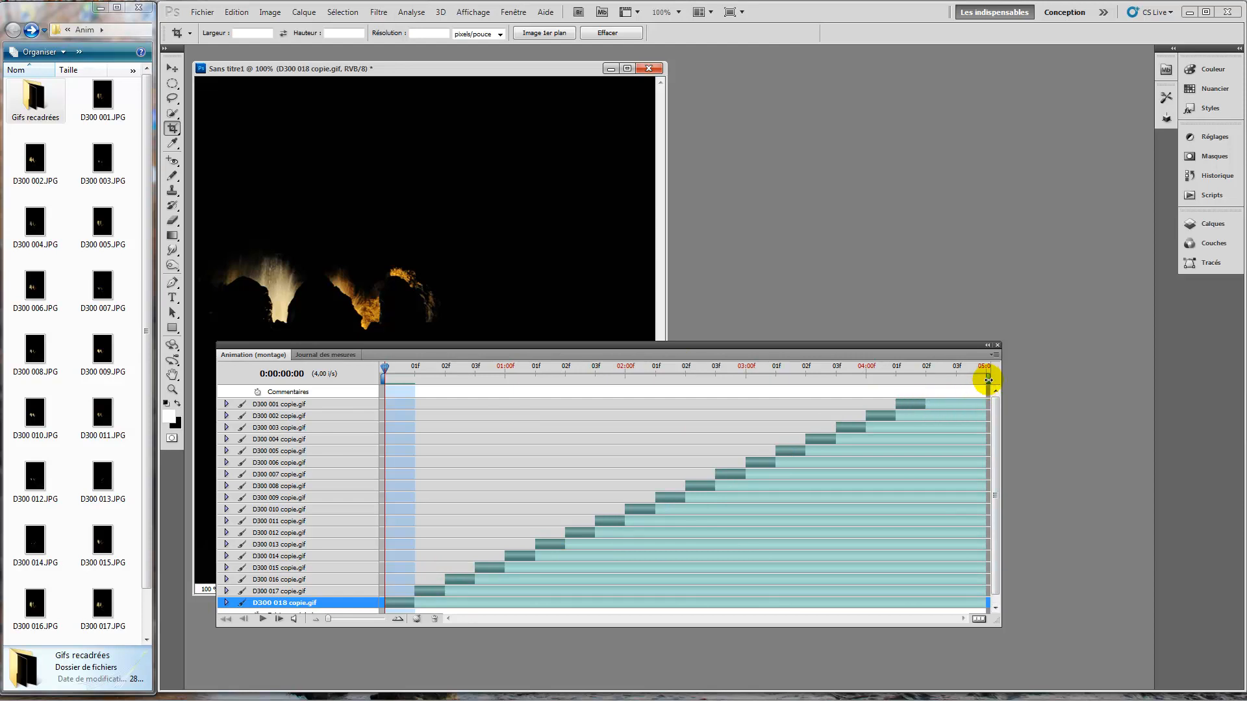
{"action": "left_click_drag", "start_coordinate": [988, 380], "coordinate": [932, 387]}
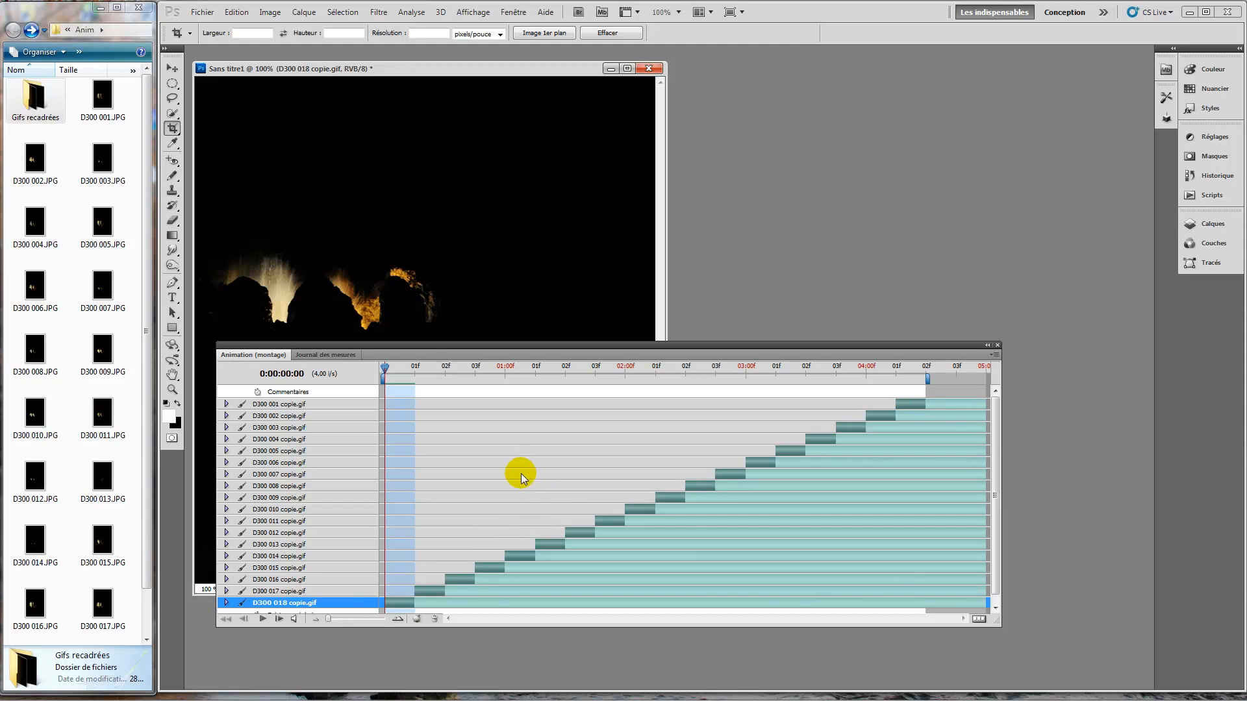
Switch the timeline to frame animation and set its looping to Toujours (forever).
{"action": "left_click", "coordinate": [978, 620]}
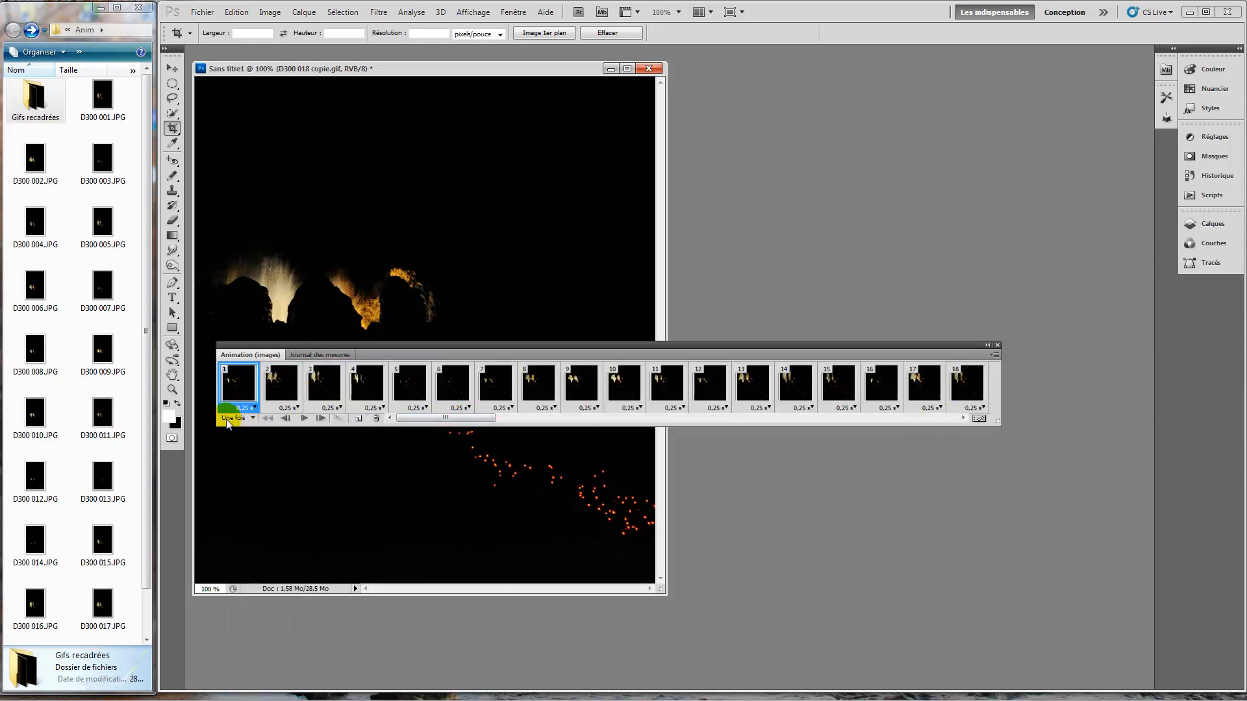
{"action": "left_click", "coordinate": [250, 419]}
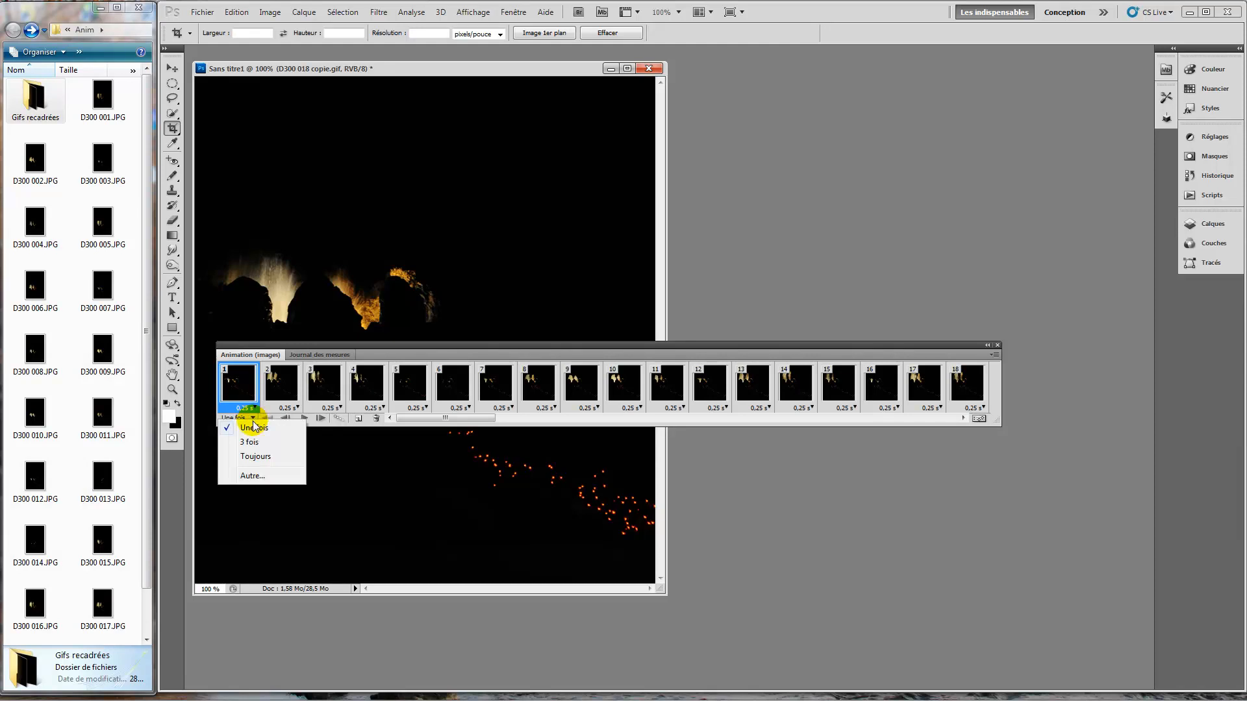
{"action": "left_click", "coordinate": [251, 457]}
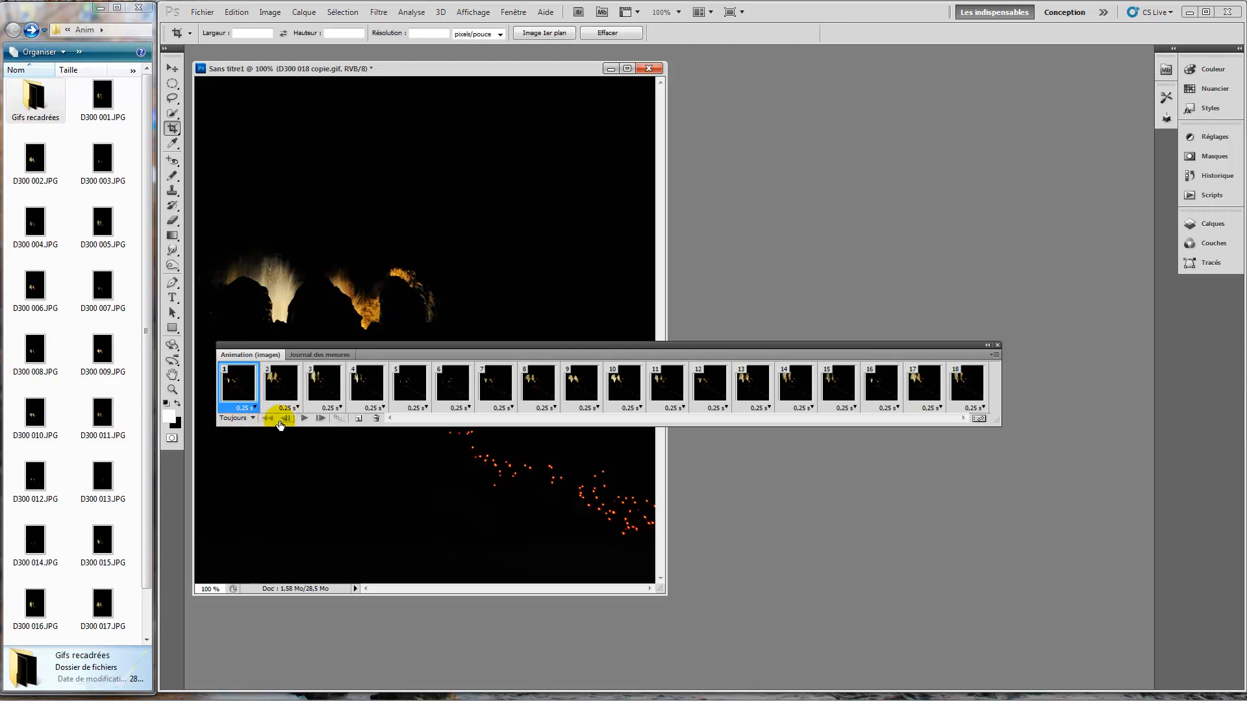
Place the Animation panel below the image, play the animation to preview it, and stop playback.
{"action": "left_click_drag", "start_coordinate": [523, 355], "coordinate": [526, 609]}
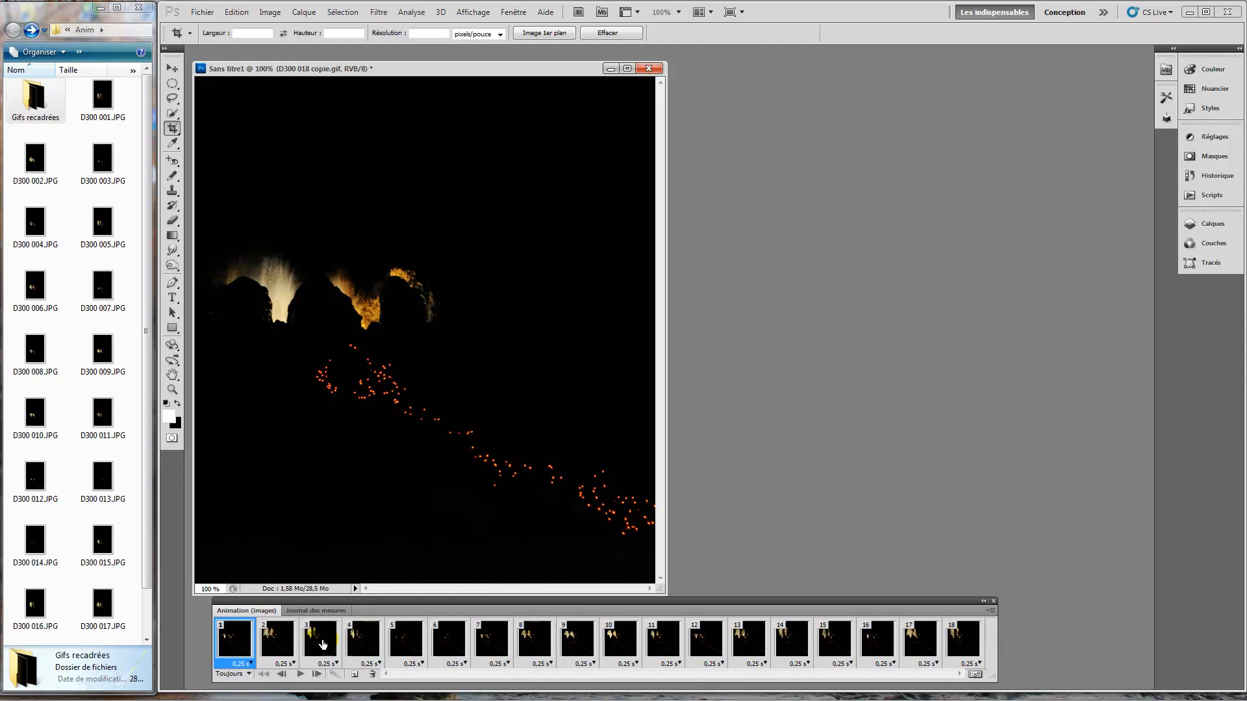
{"action": "left_click", "coordinate": [298, 675]}
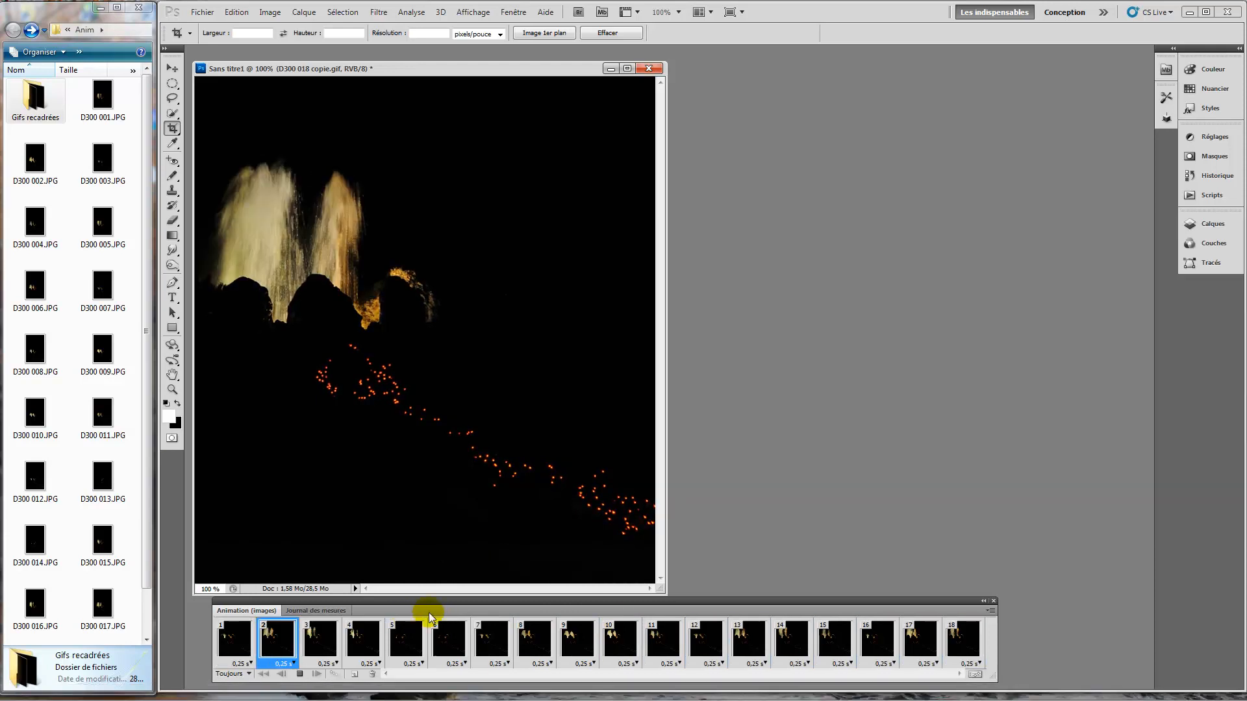
{"action": "left_click", "coordinate": [302, 676]}
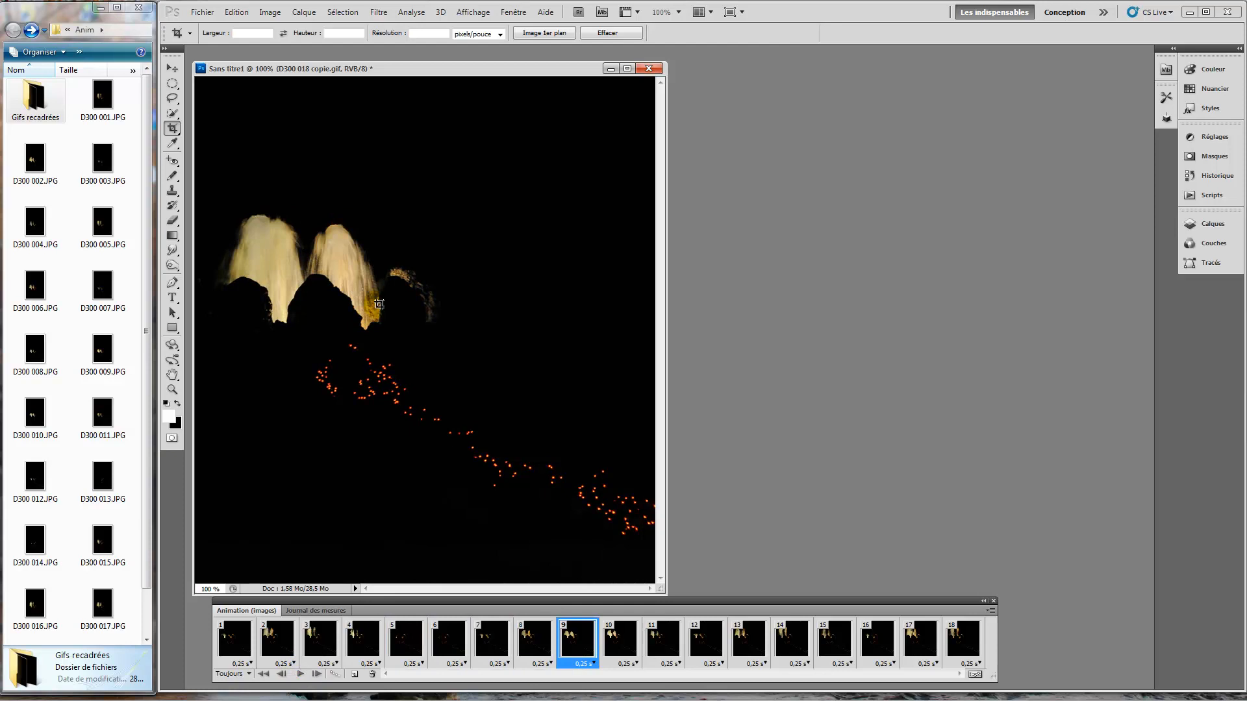
Save the animation for the web as a GIF named Fontaine-anim.gif in the Gifs recadrées folder.
{"action": "left_click", "coordinate": [201, 13]}
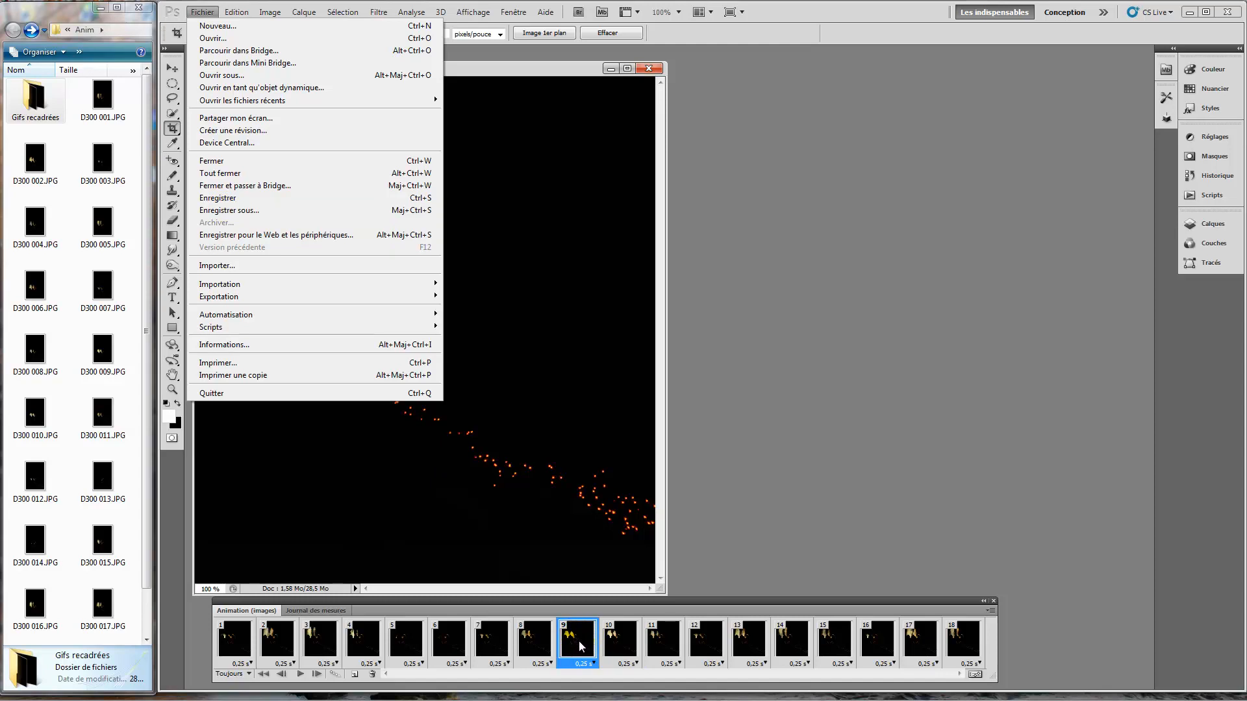
{"action": "left_click", "coordinate": [232, 236]}
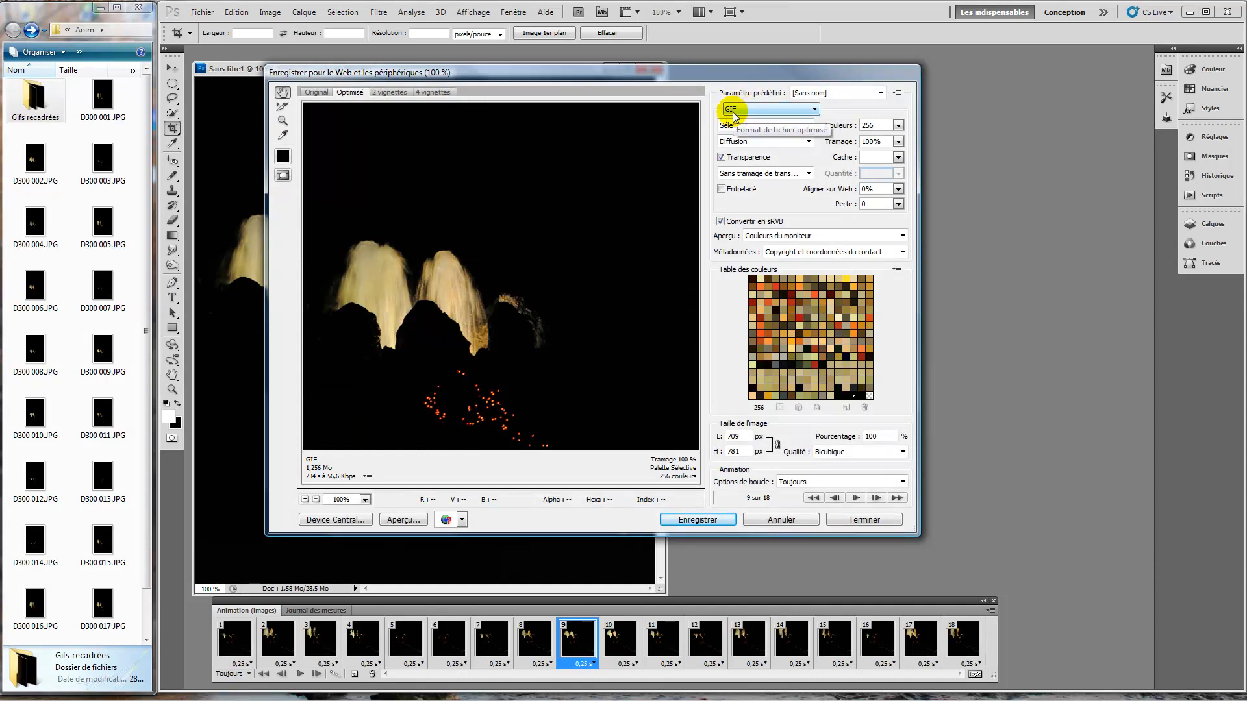
{"action": "left_click", "coordinate": [695, 520]}
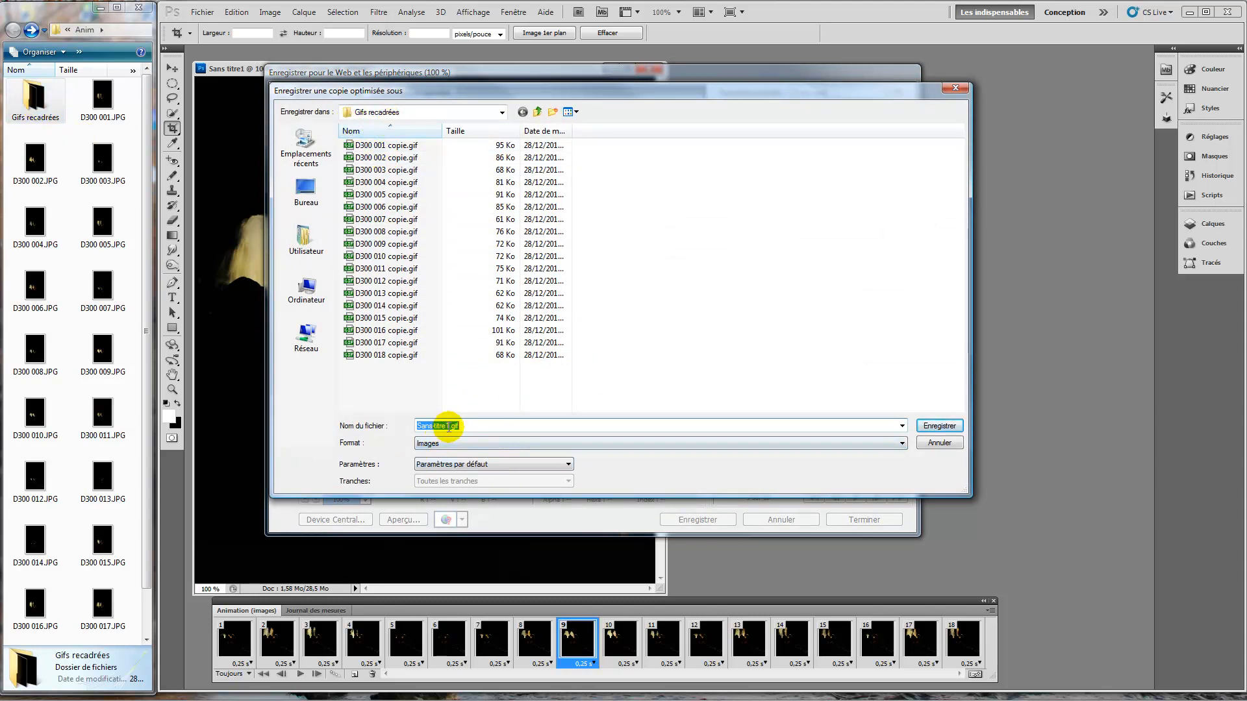
{"action": "left_click_drag", "start_coordinate": [448, 426], "coordinate": [378, 419]}
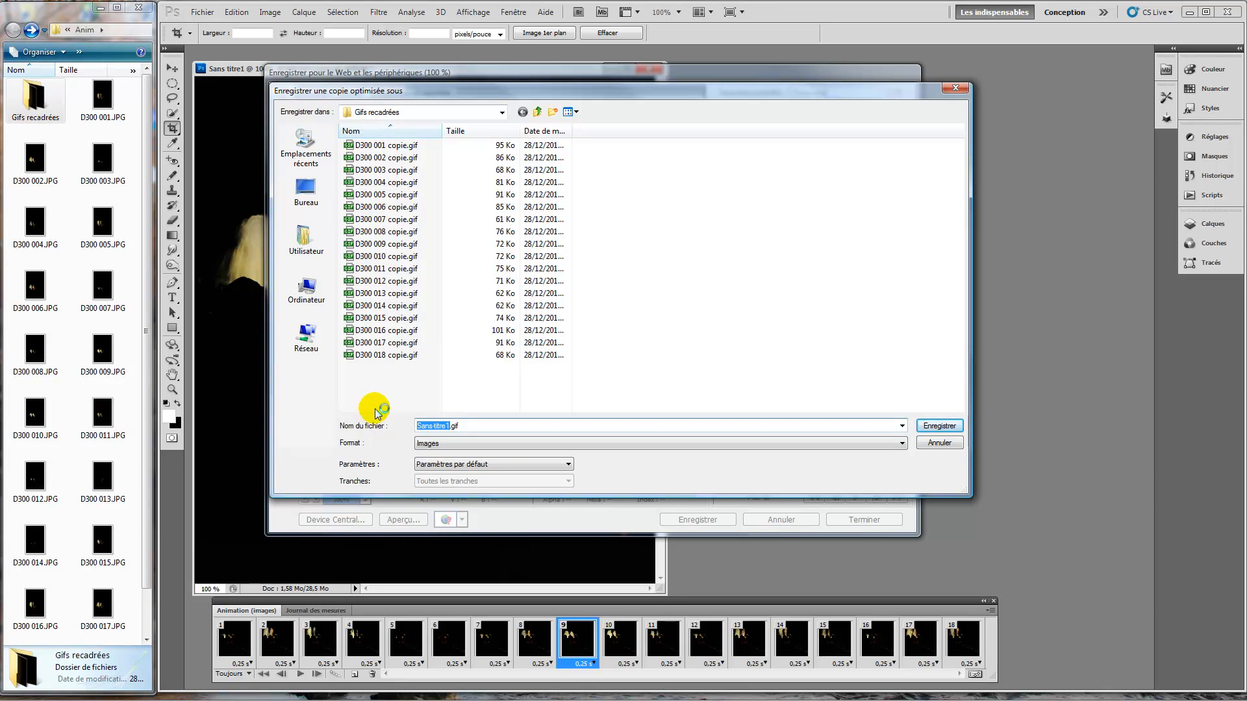
{"action": "type", "text": "F"}
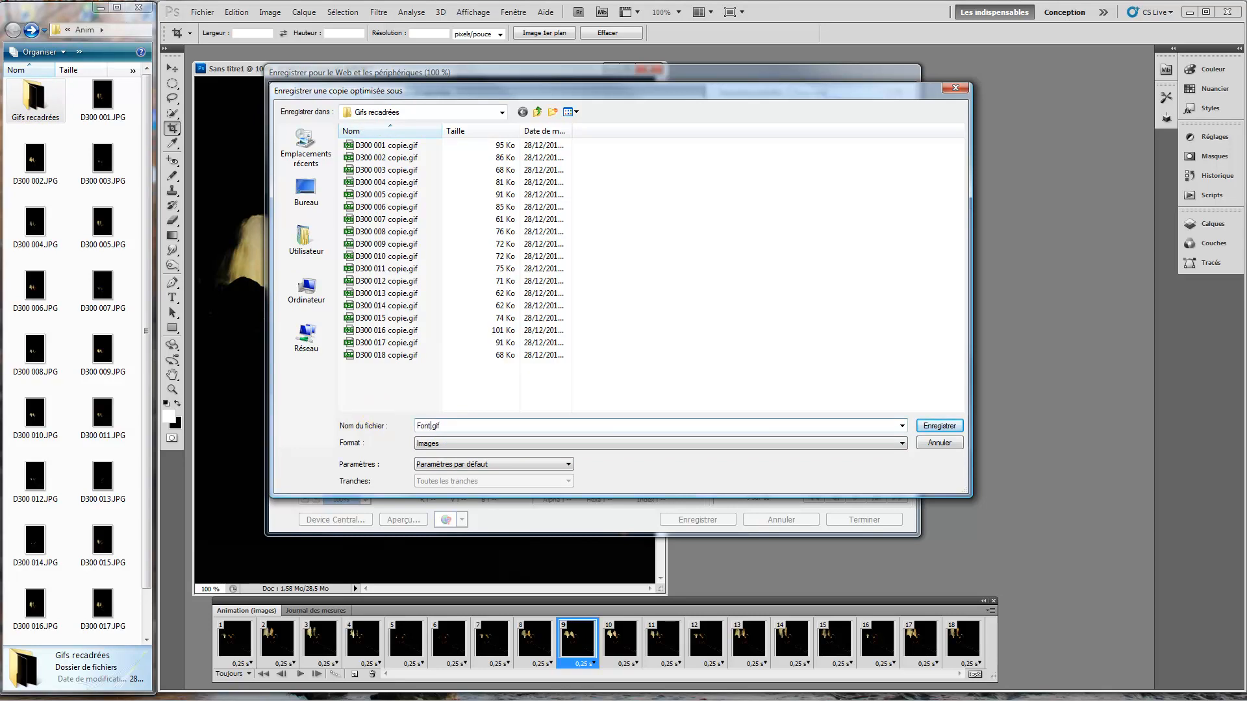
{"action": "type", "text": "ontaine-anim"}
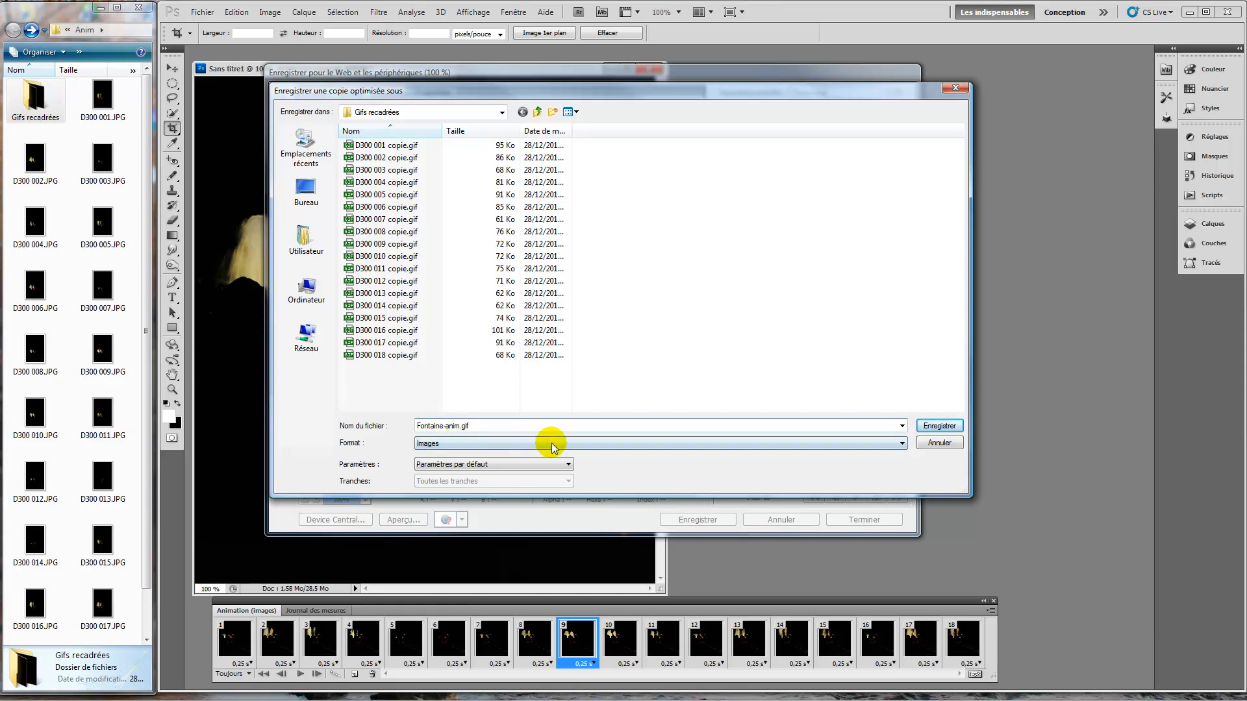
{"action": "left_click", "coordinate": [939, 426]}
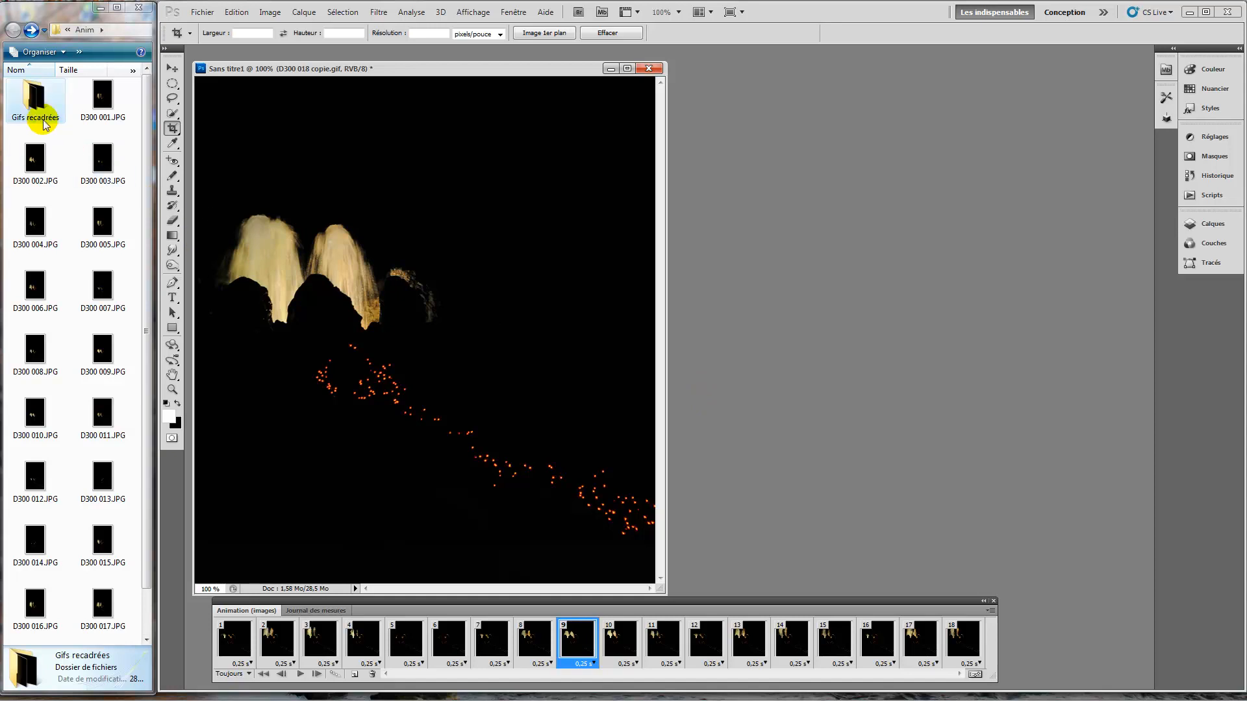
Open the Gifs recadrées folder in the file explorer, view Fontaine-anim.gif in the image viewer, and close the viewer.
{"action": "double_click", "coordinate": [37, 101]}
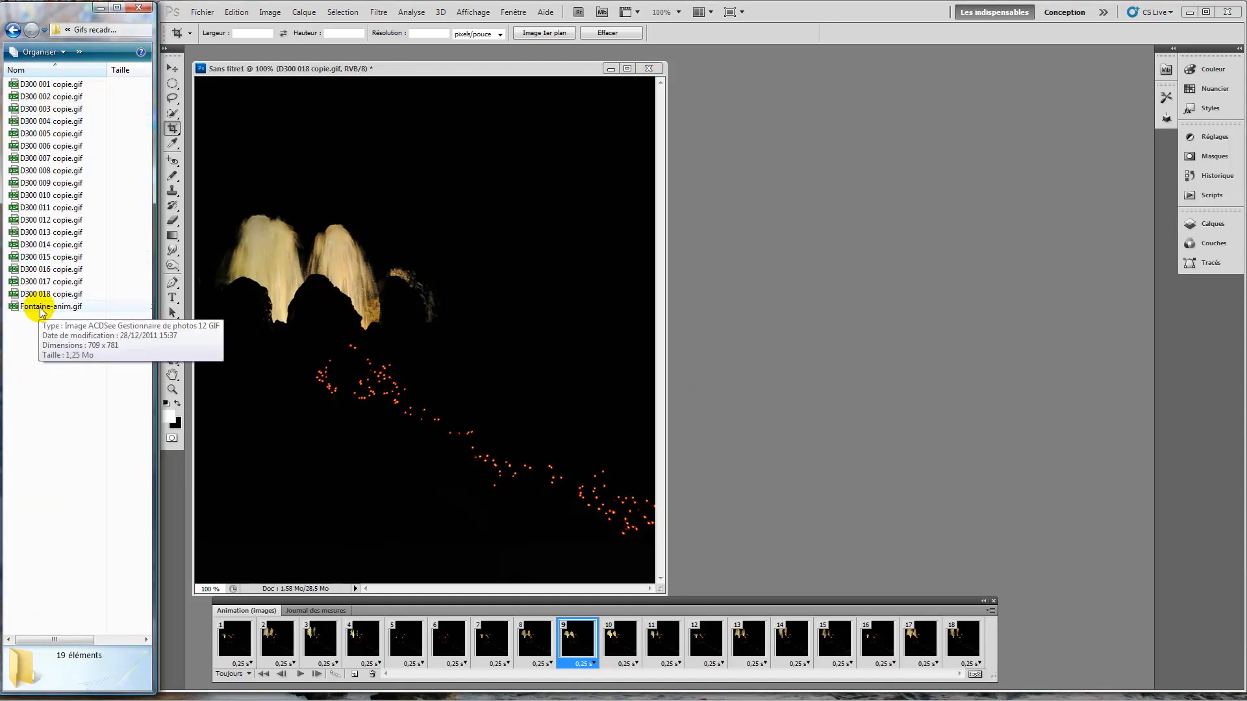
{"action": "left_click_drag", "start_coordinate": [149, 319], "coordinate": [207, 322]}
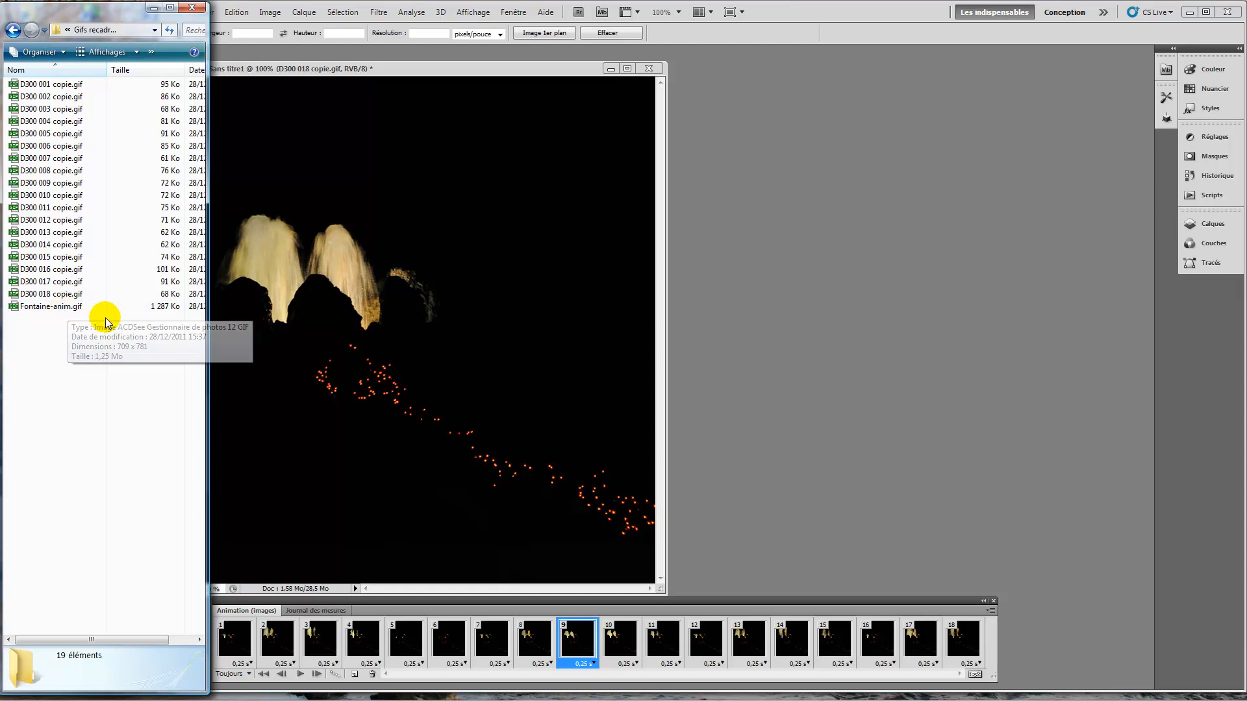
{"action": "left_click", "coordinate": [52, 307]}
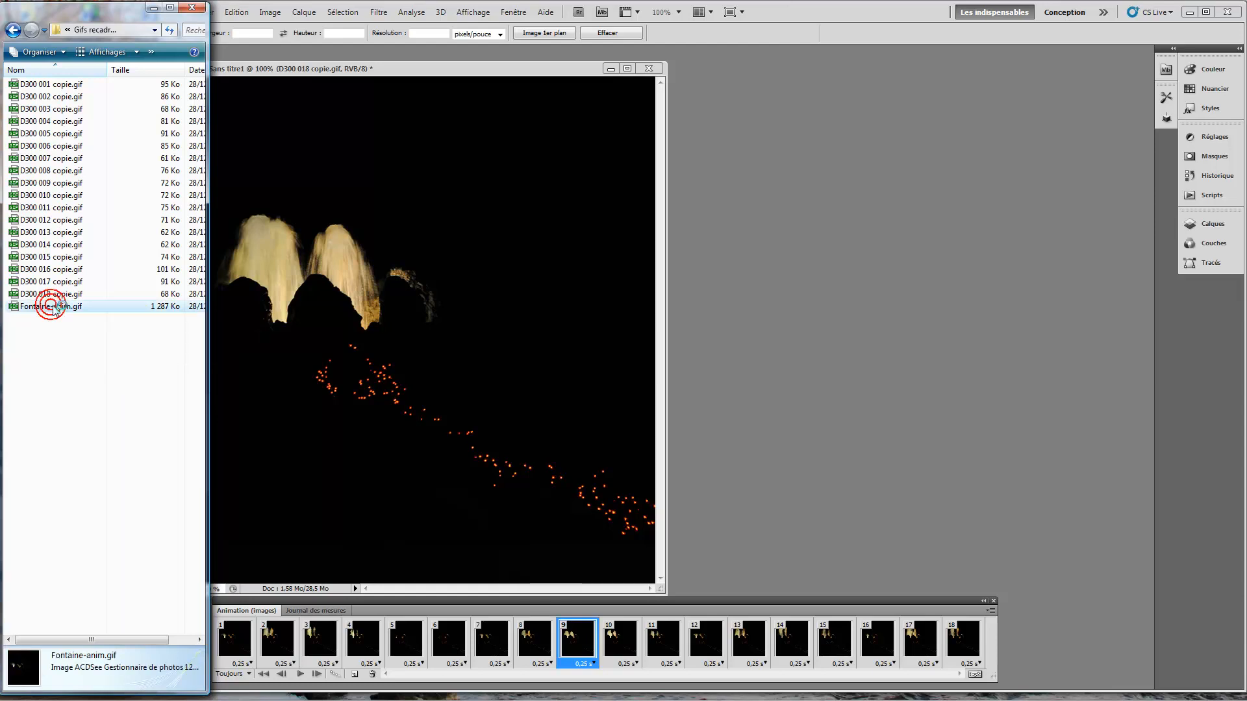
{"action": "left_click_drag", "start_coordinate": [60, 310], "coordinate": [278, 336]}
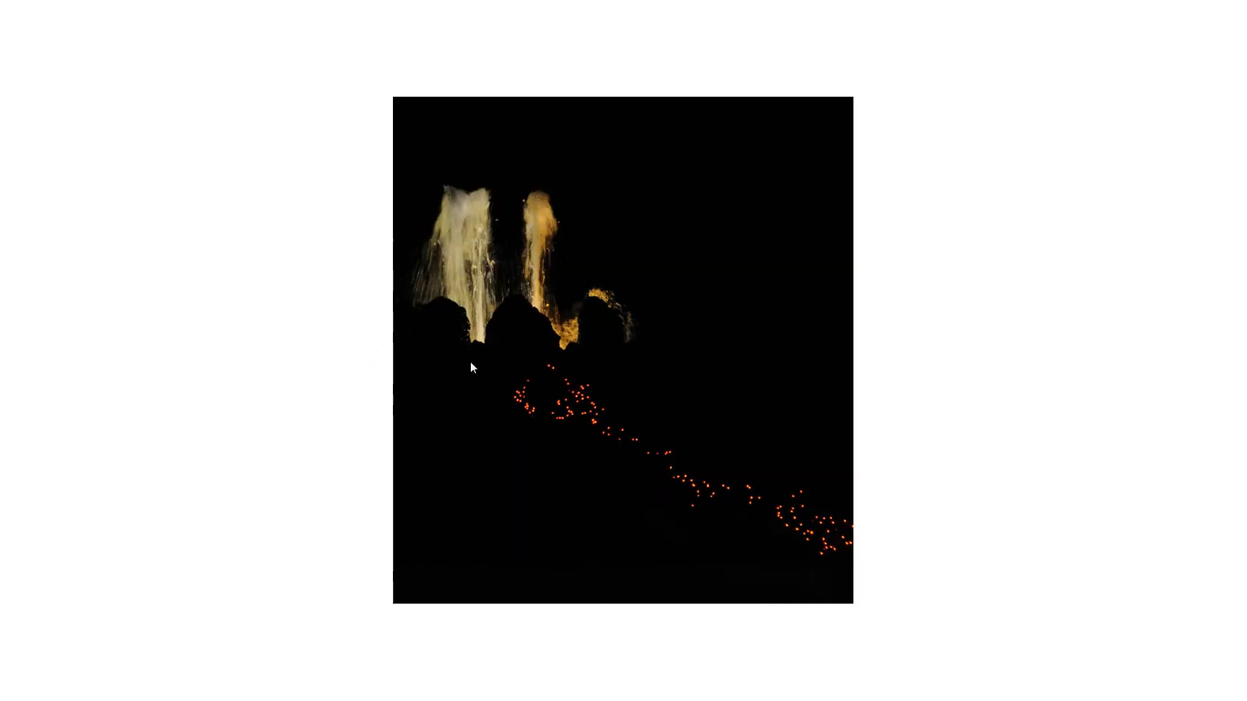
{"action": "key", "text": "Escape"}
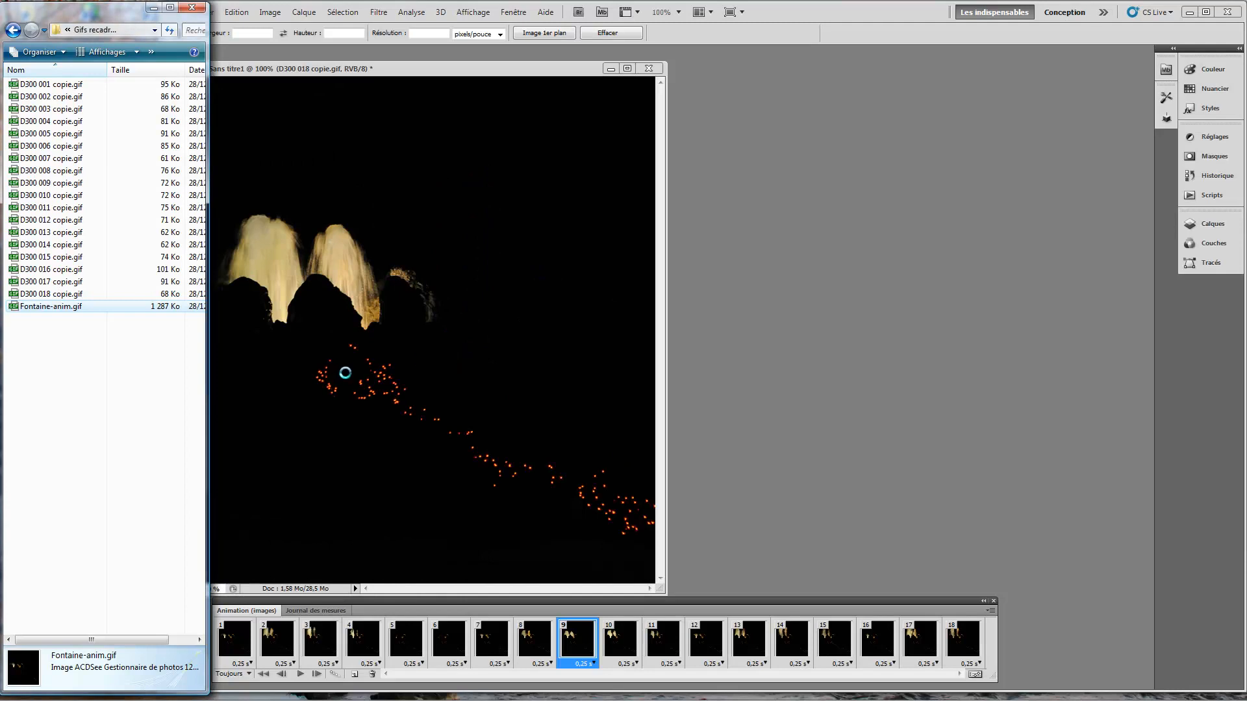